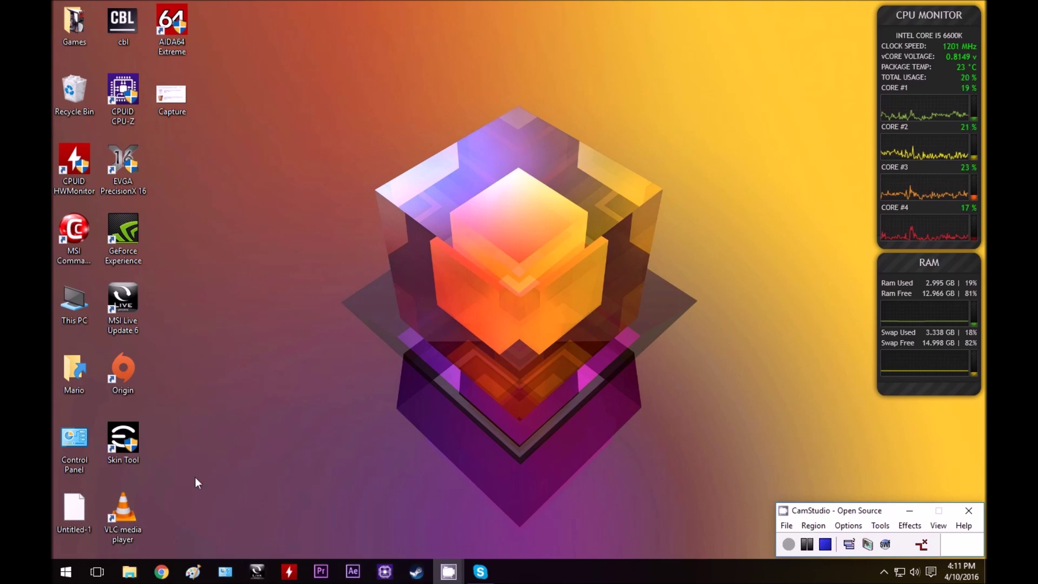
# Open File Explorer and go to the Downloads folder.
pyautogui.press('super')
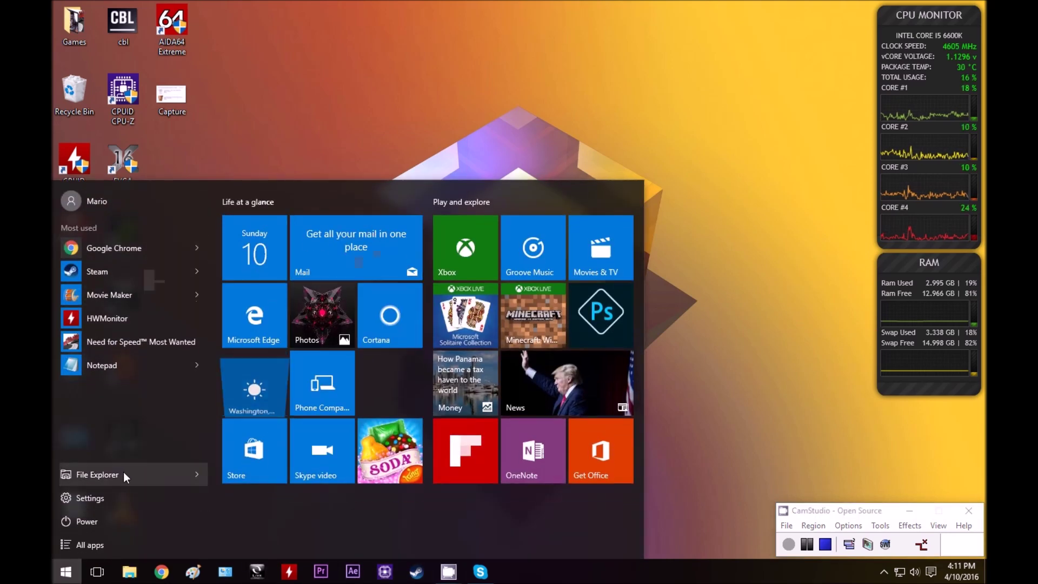
pyautogui.click(123, 473)
pyautogui.doubleClick(468, 193)
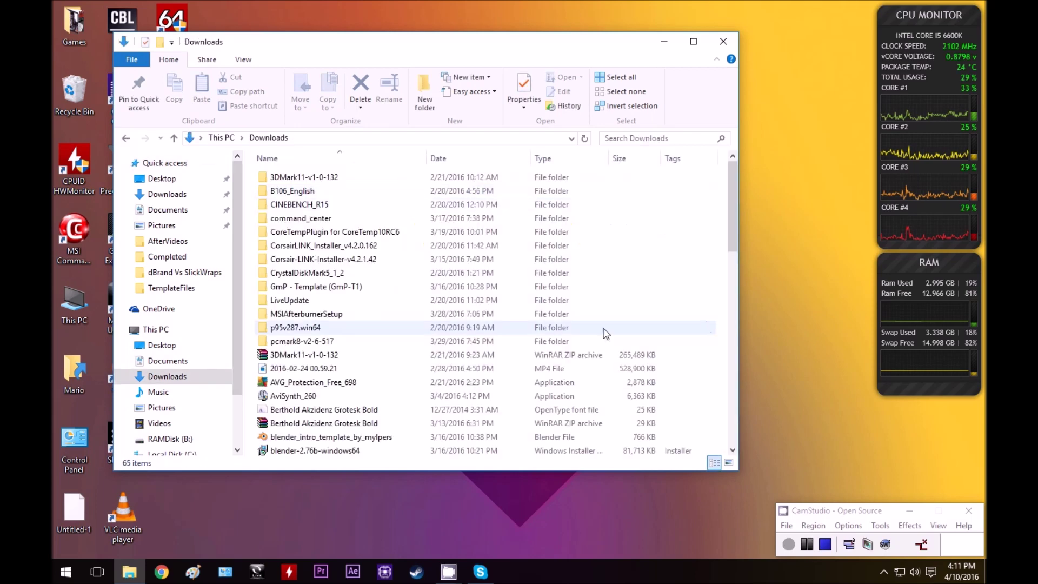
pyautogui.scroll(-15, 498, 291)
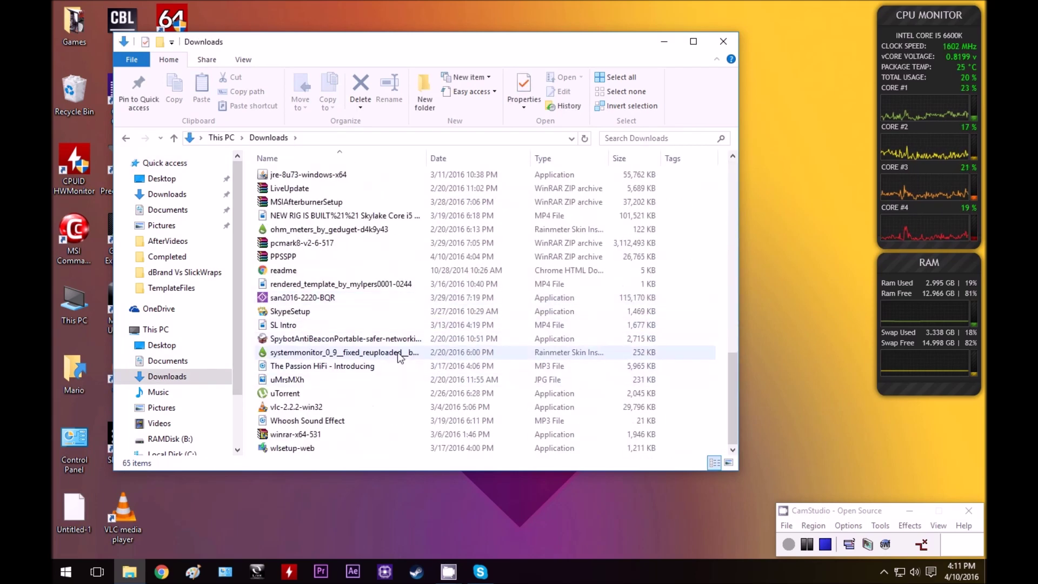
pyautogui.scroll(2, 338, 397)
# Extract the PPSSPP archive with WinRAR into Desktop\PPSSPP.
pyautogui.rightClick(283, 337)
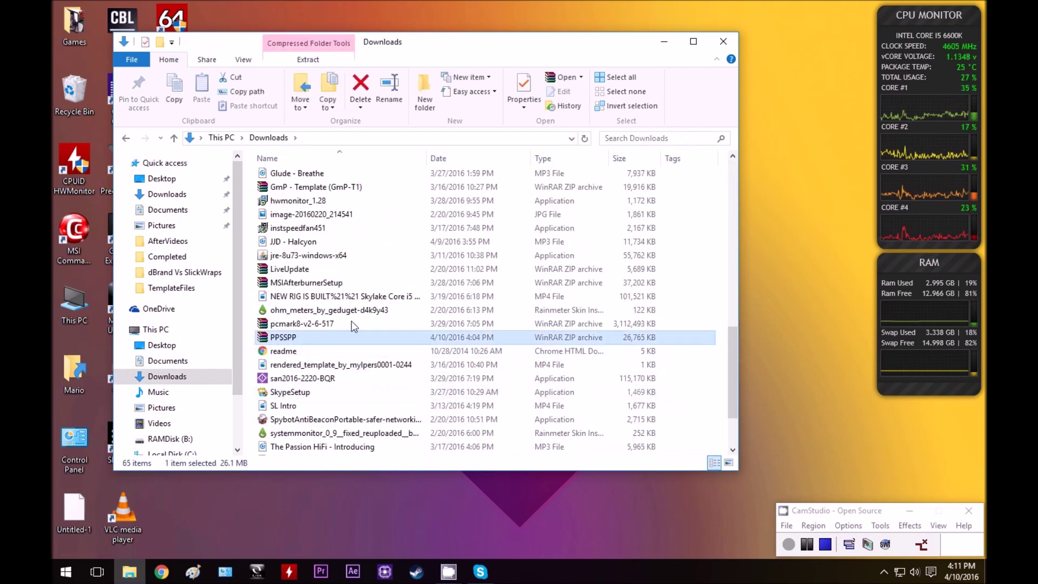
pyautogui.click(346, 59)
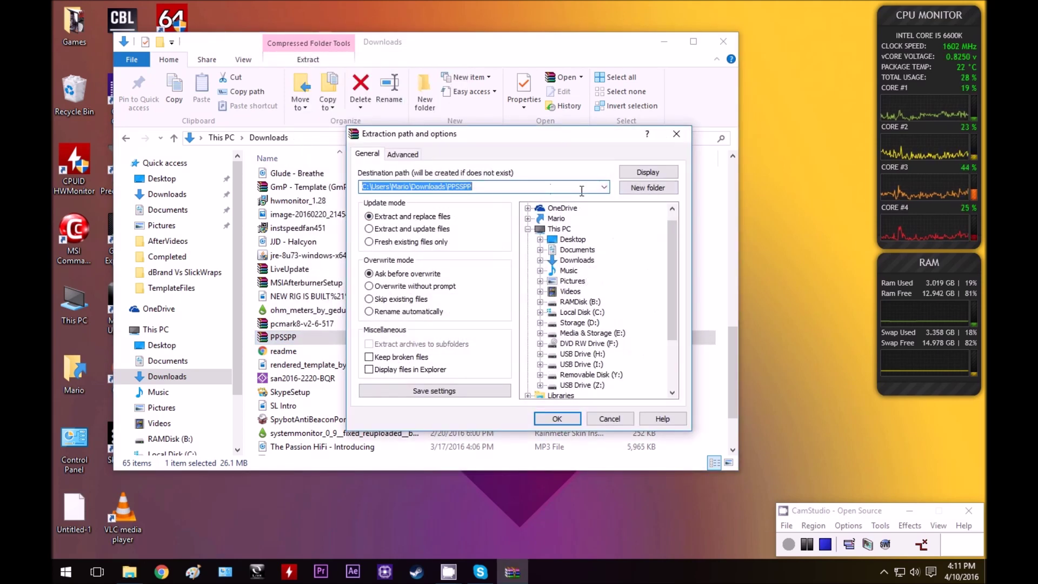
pyautogui.click(603, 186)
pyautogui.click(604, 186)
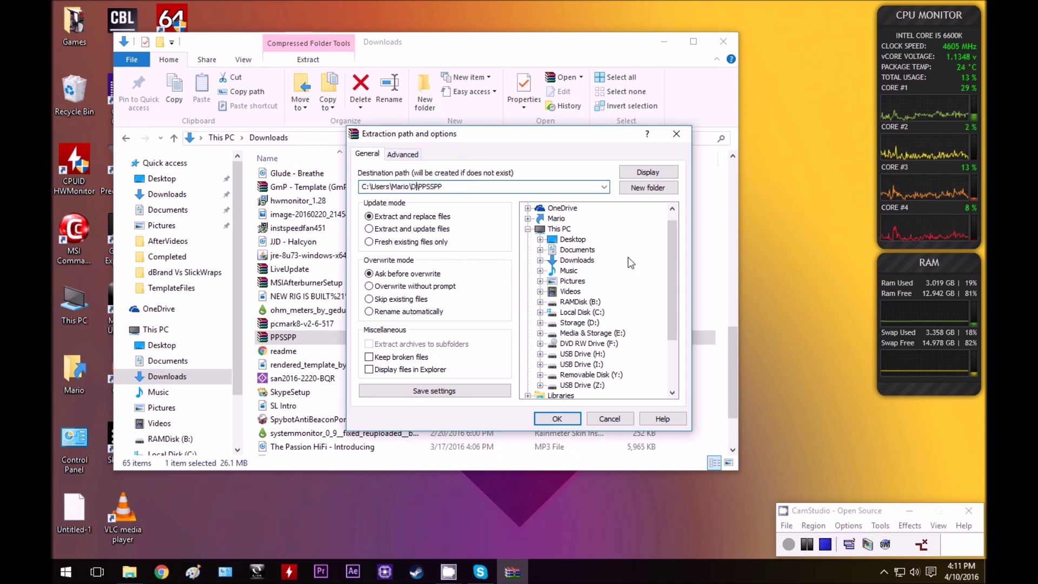
pyautogui.click(557, 418)
# Extract ppsspp_win from Desktop\PPSSPP\PPSSPP into its own folder and open it.
pyautogui.click(723, 41)
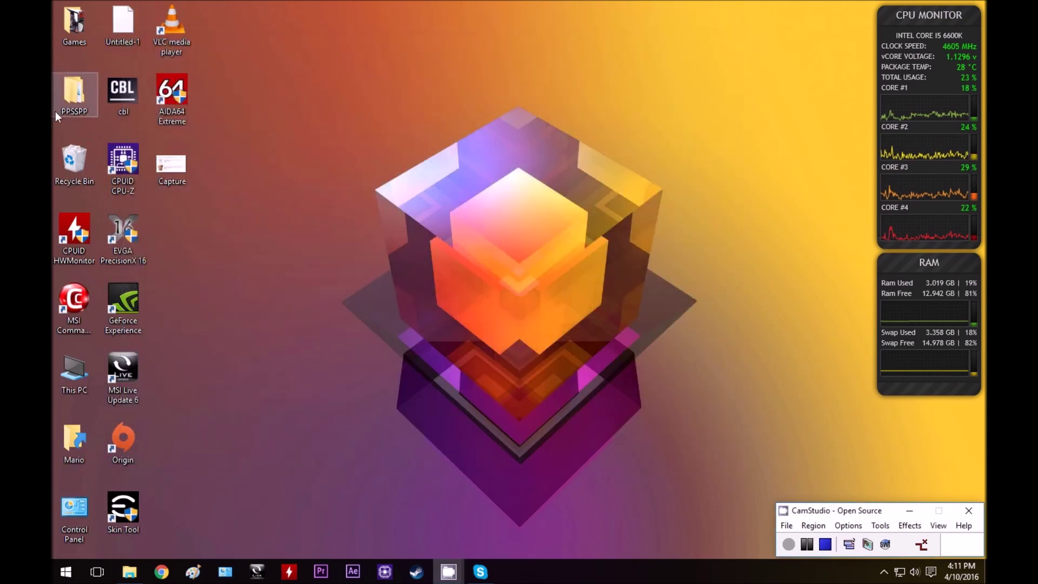
pyautogui.doubleClick(75, 98)
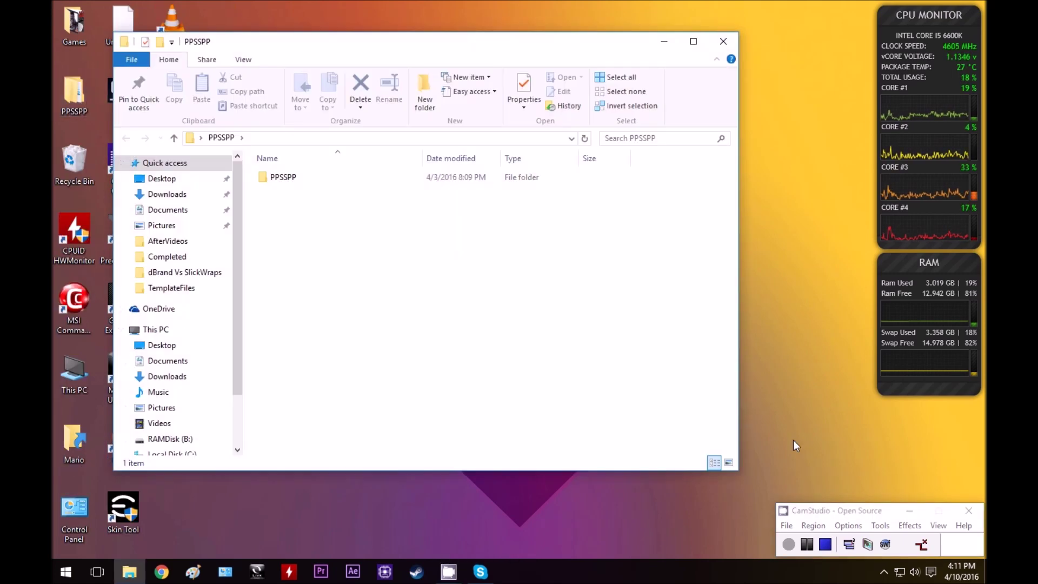
pyautogui.doubleClick(305, 176)
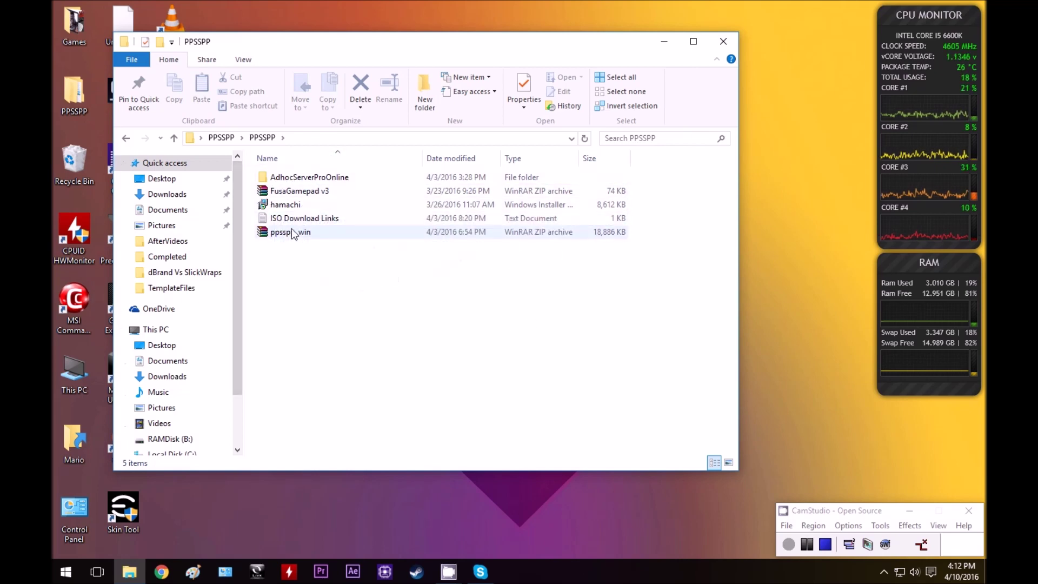
pyautogui.rightClick(283, 233)
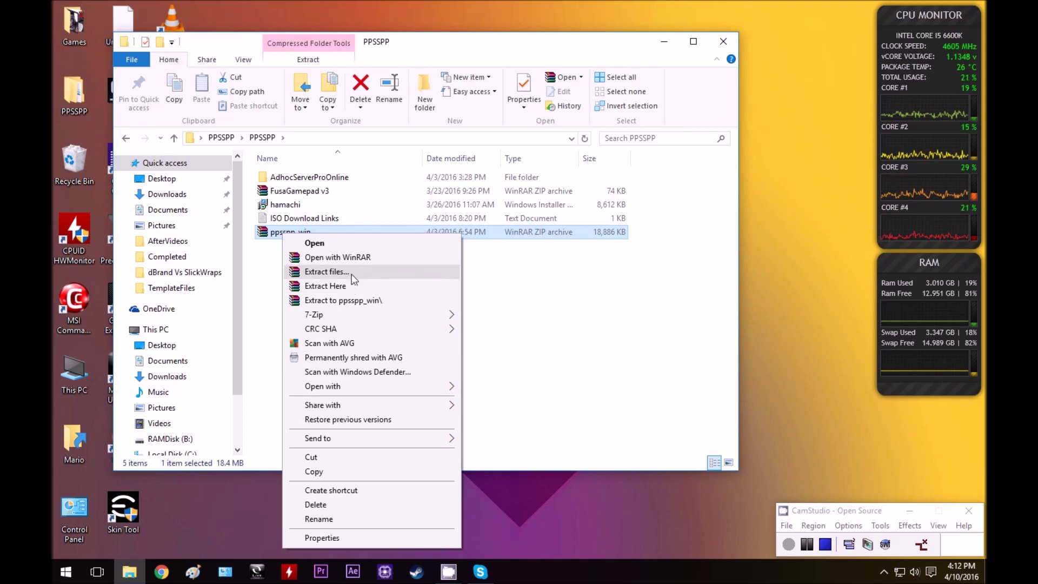
pyautogui.click(357, 272)
pyautogui.click(573, 422)
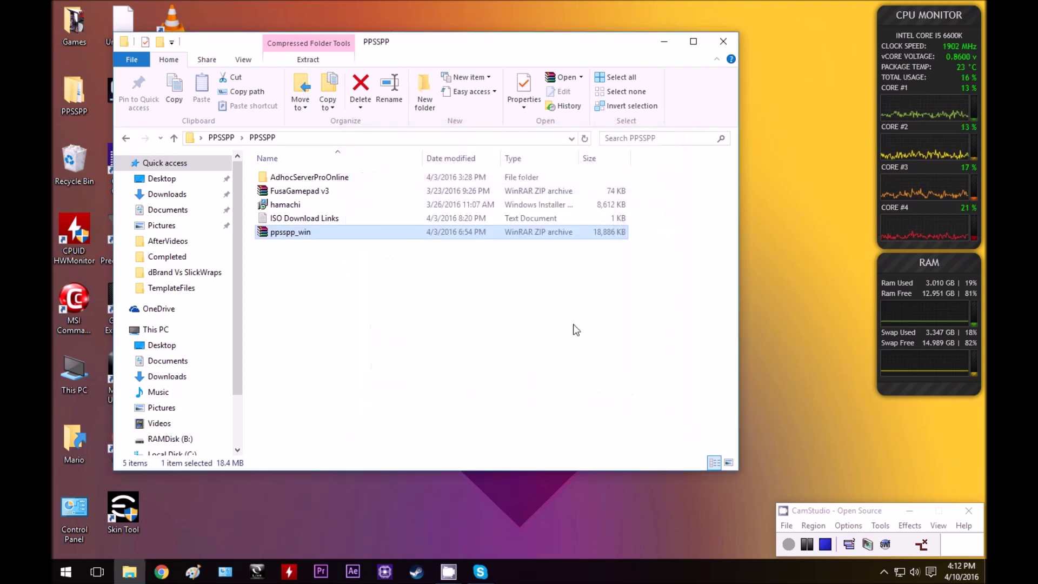
pyautogui.doubleClick(303, 191)
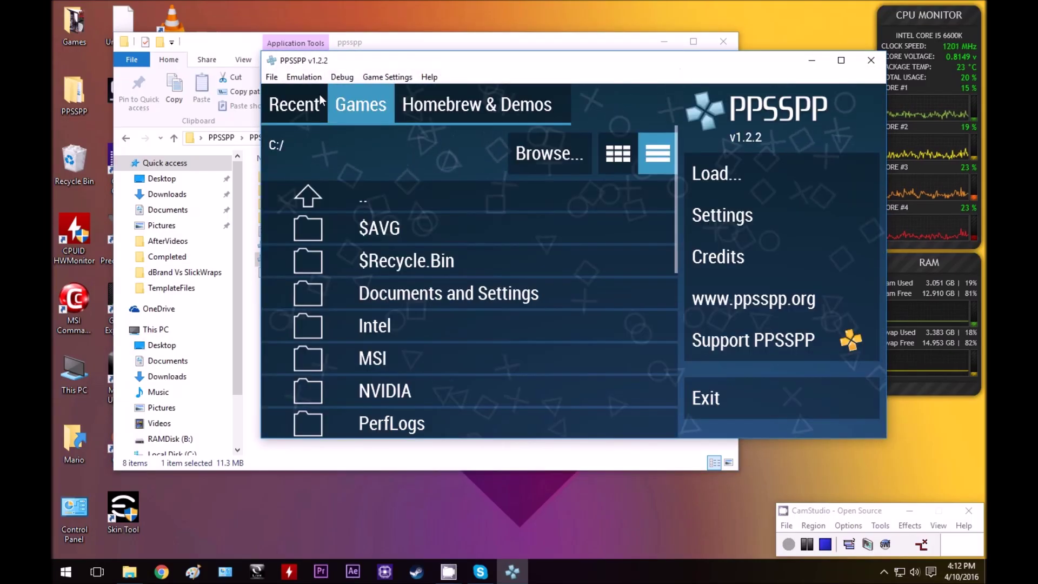
# Reposition the running PPSSPP v1.2.2 window, trying maximize and restore.
pyautogui.moveTo(450, 69); pyautogui.dragTo(349, 73)
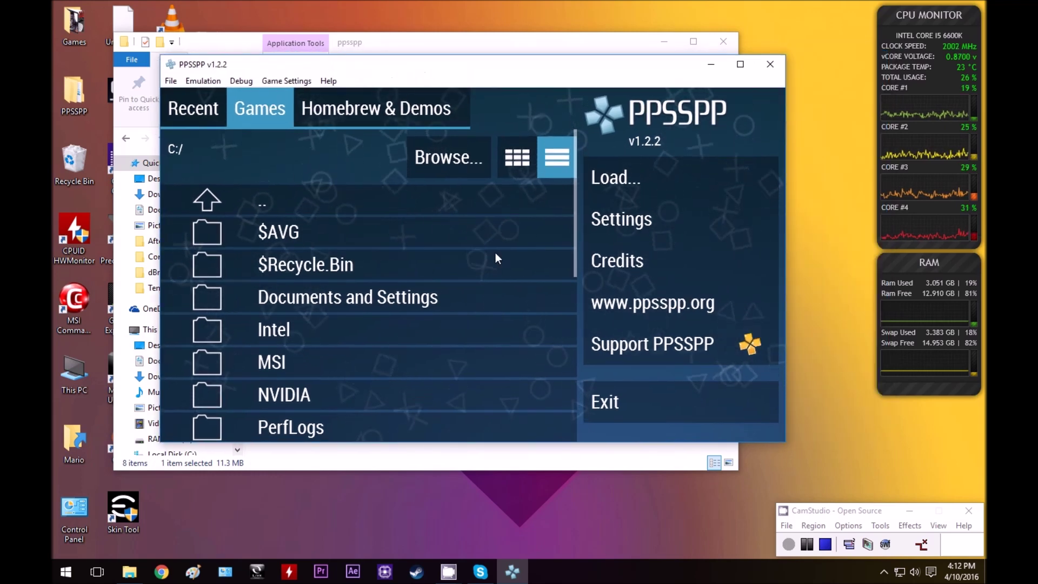
pyautogui.scroll(-3, 473, 259)
pyautogui.scroll(3, 471, 258)
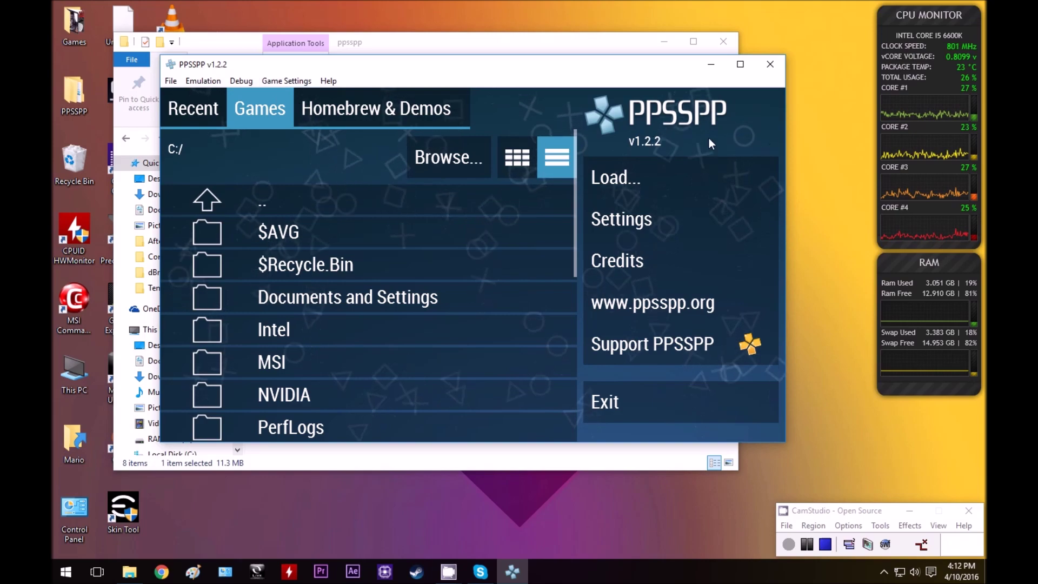
pyautogui.moveTo(666, 63); pyautogui.dragTo(796, 107)
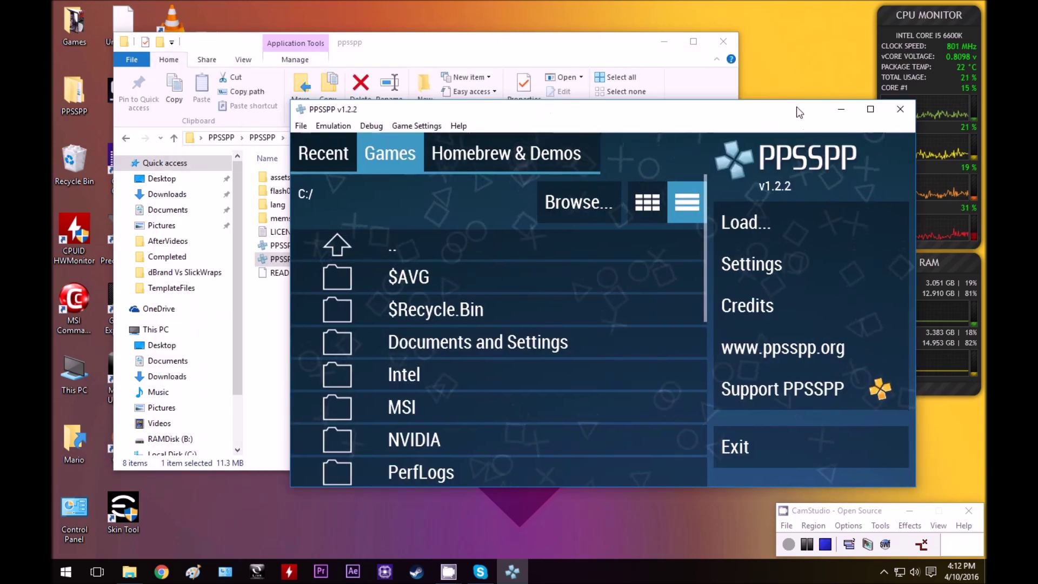
pyautogui.click(869, 119)
pyautogui.doubleClick(925, 8)
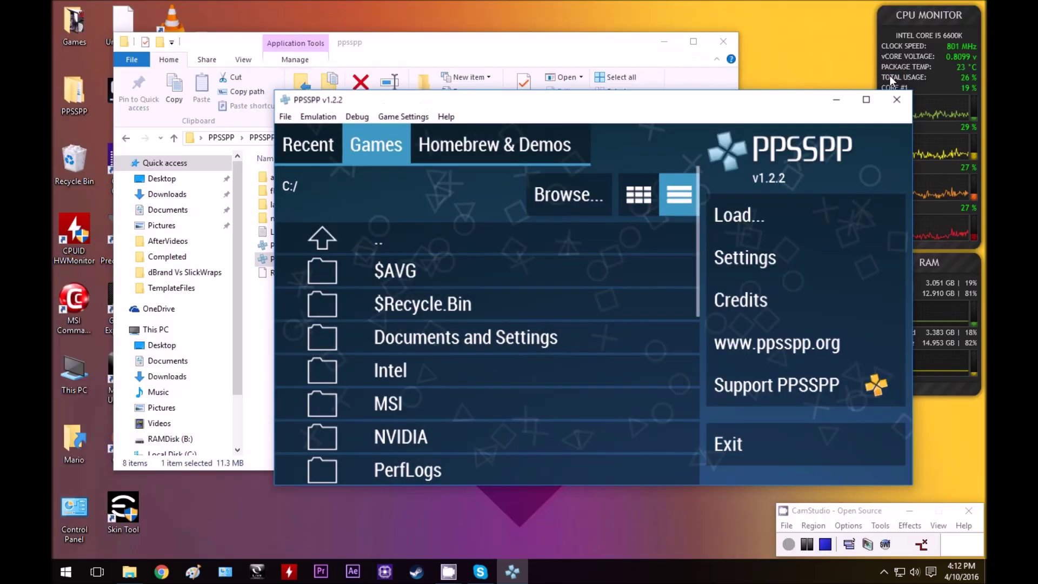
pyautogui.moveTo(429, 111); pyautogui.dragTo(472, 93)
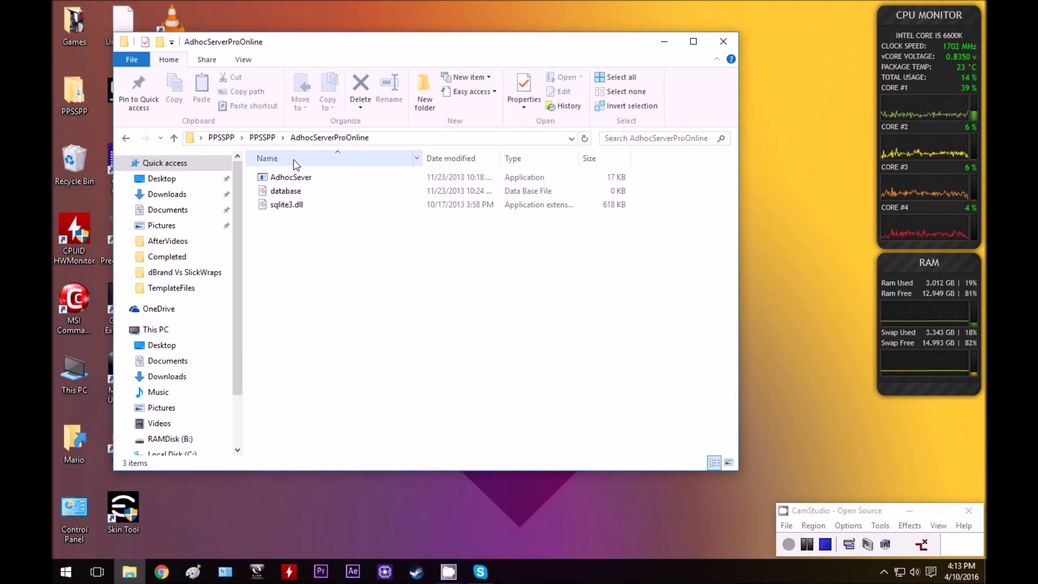
# Install LogMeIn Hamachi from the PPSSPP folder's installer in English with default settings.
pyautogui.click(262, 137)
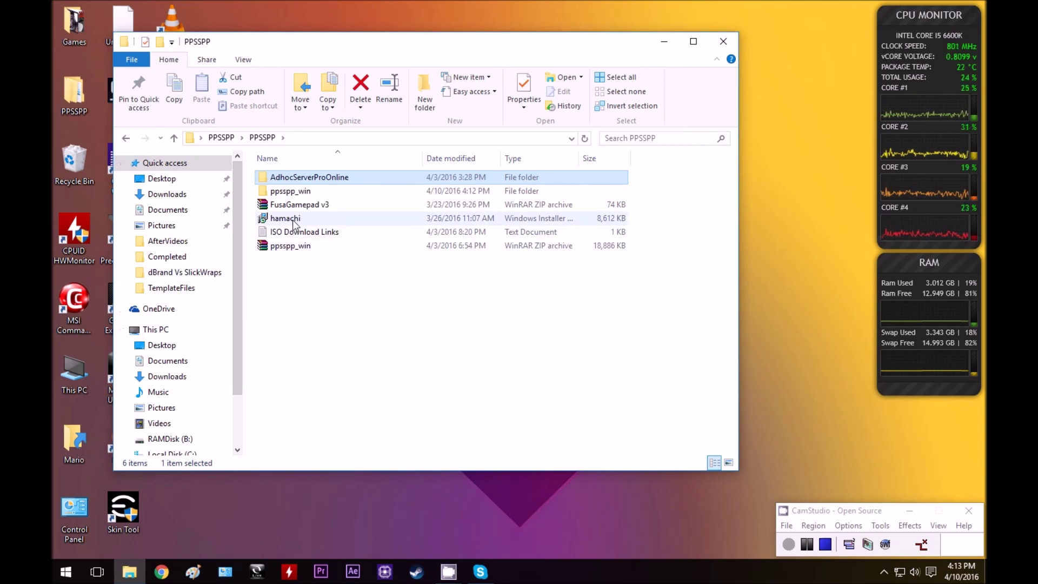
pyautogui.click(290, 221)
pyautogui.doubleClick(290, 221)
pyautogui.click(556, 299)
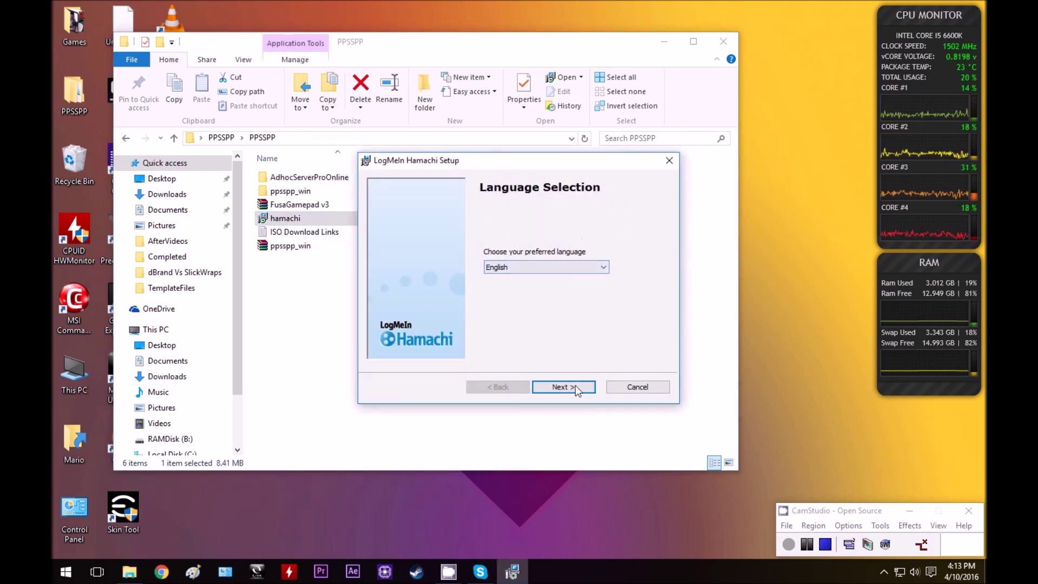
pyautogui.click(576, 388)
pyautogui.click(578, 389)
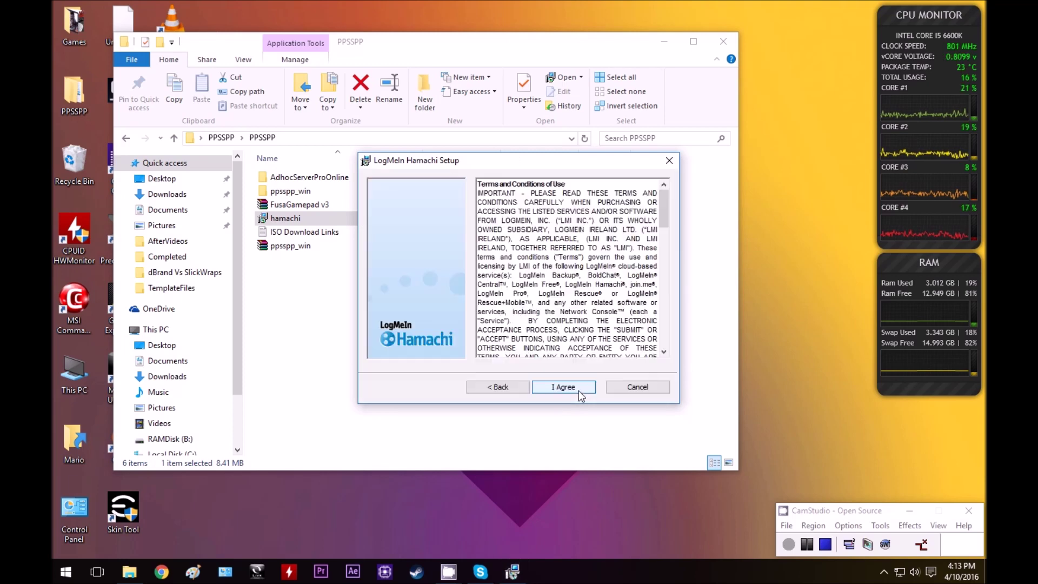
pyautogui.click(577, 389)
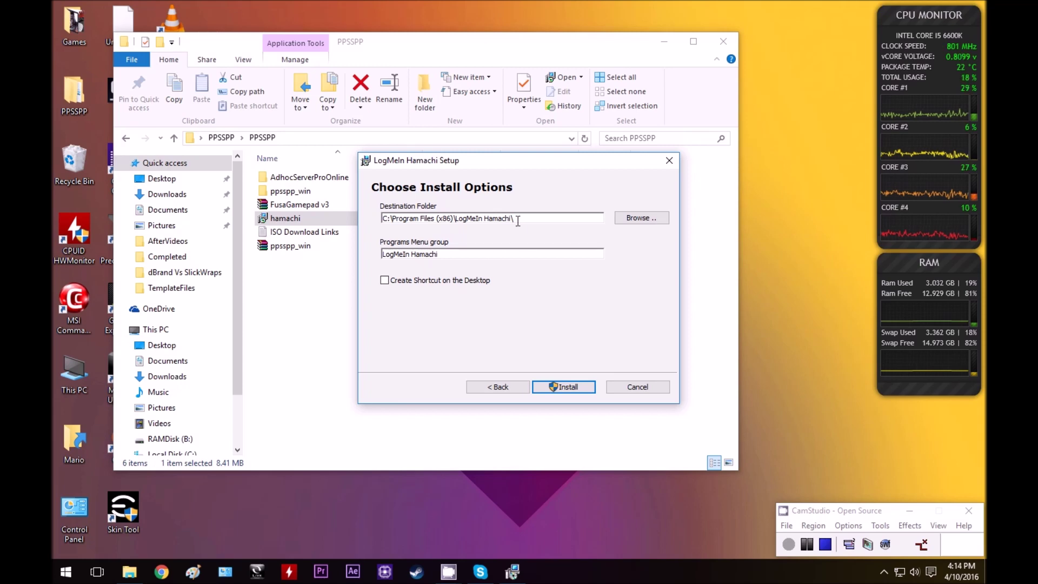
pyautogui.click(576, 382)
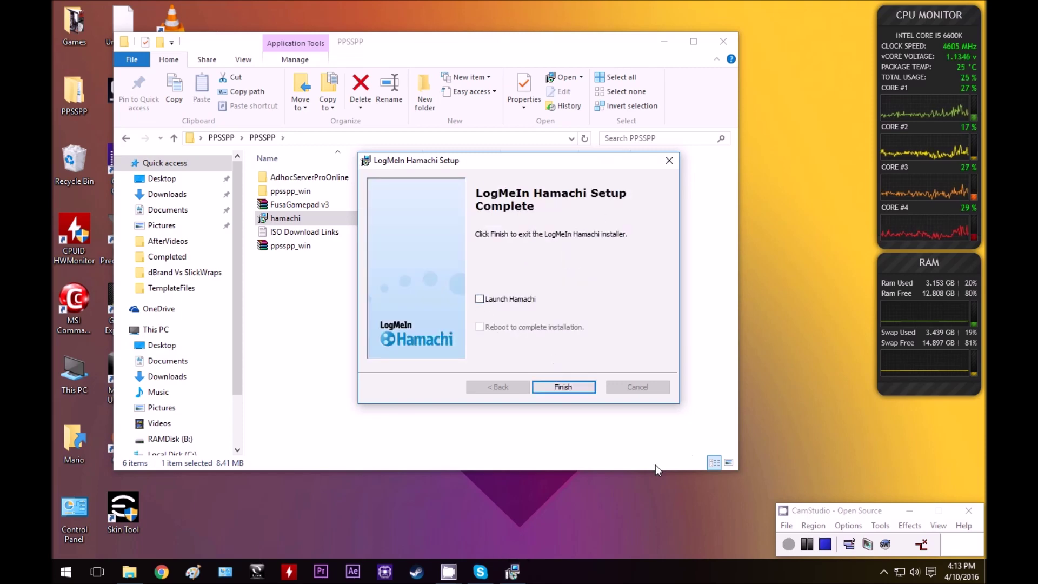
pyautogui.click(563, 387)
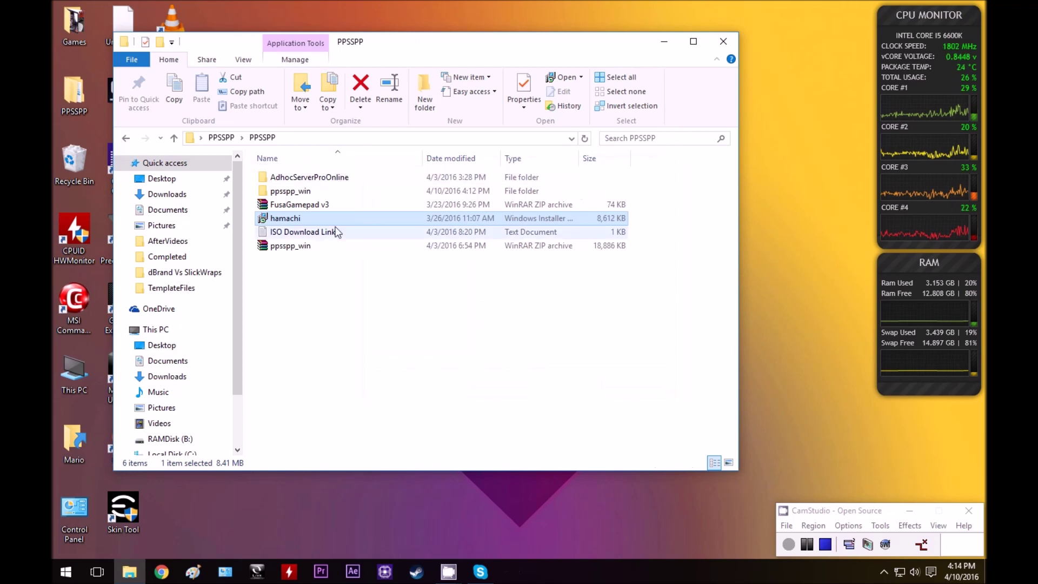
# Extract FusaGamepad v3 into the PPSSPP folder and cut psp\game\FusaGamePad.
pyautogui.click(349, 245)
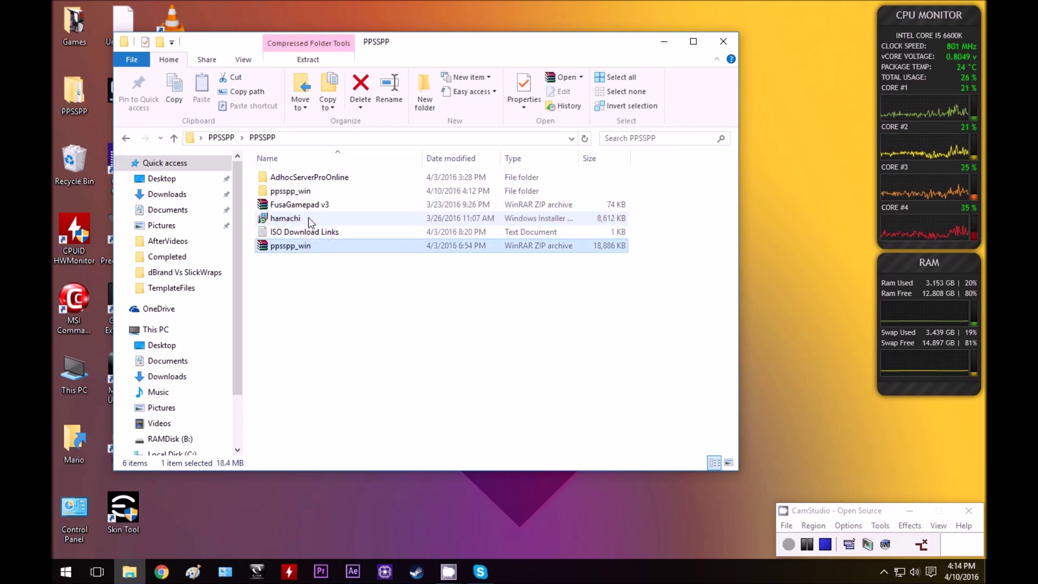
pyautogui.click(306, 206)
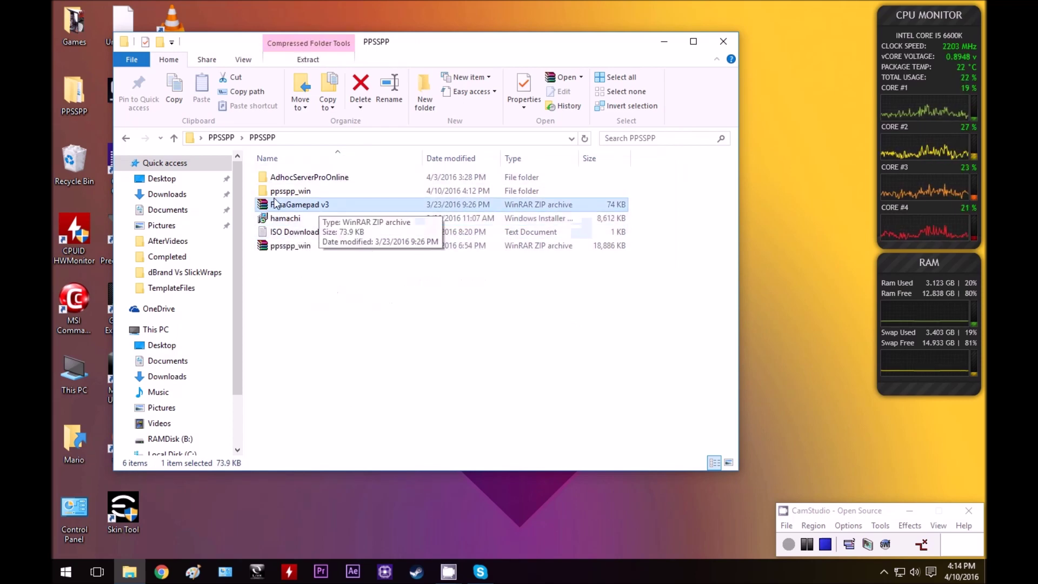
pyautogui.rightClick(265, 210)
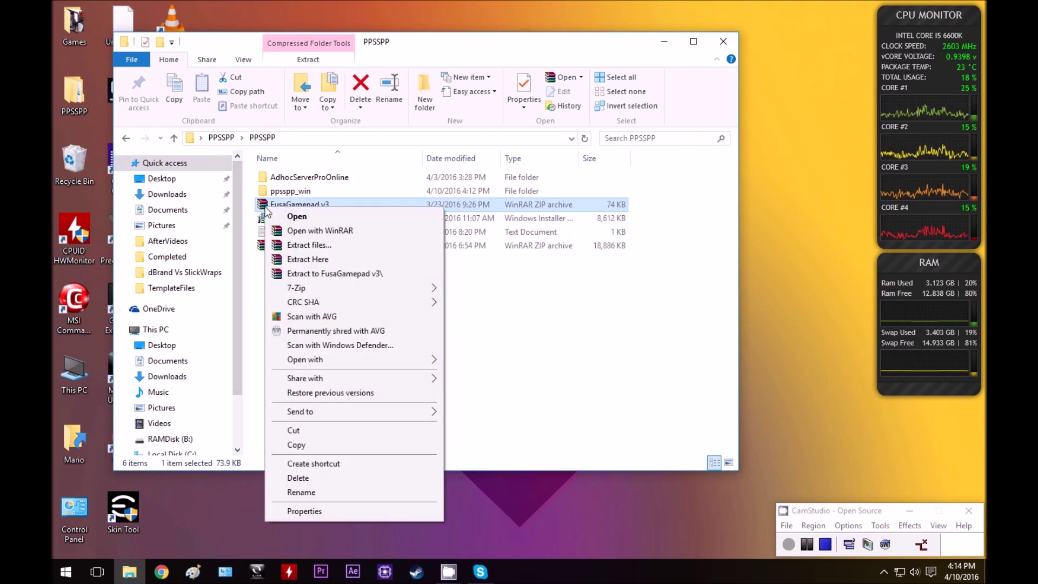
pyautogui.click(313, 259)
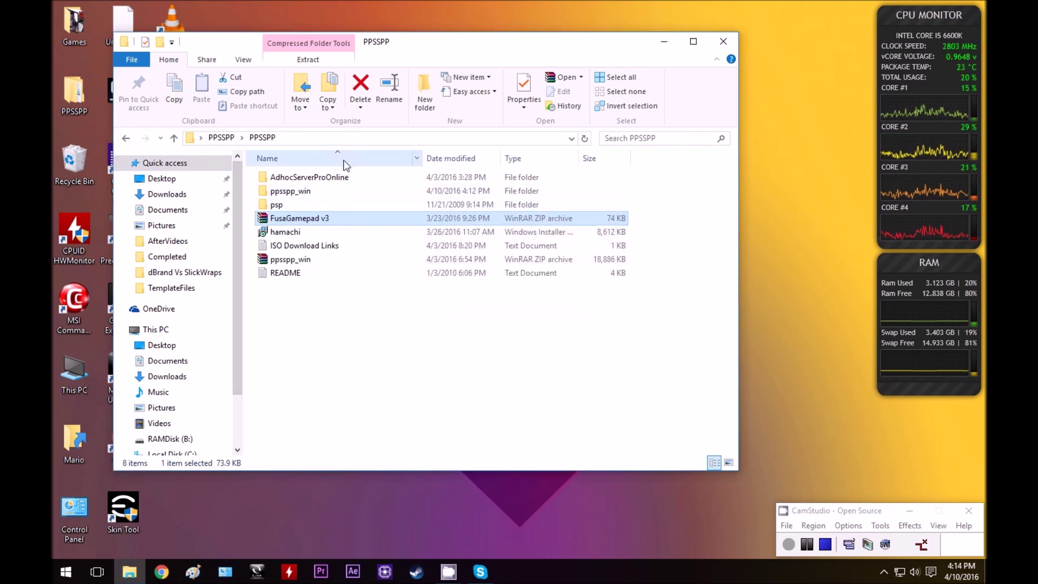
pyautogui.doubleClick(282, 205)
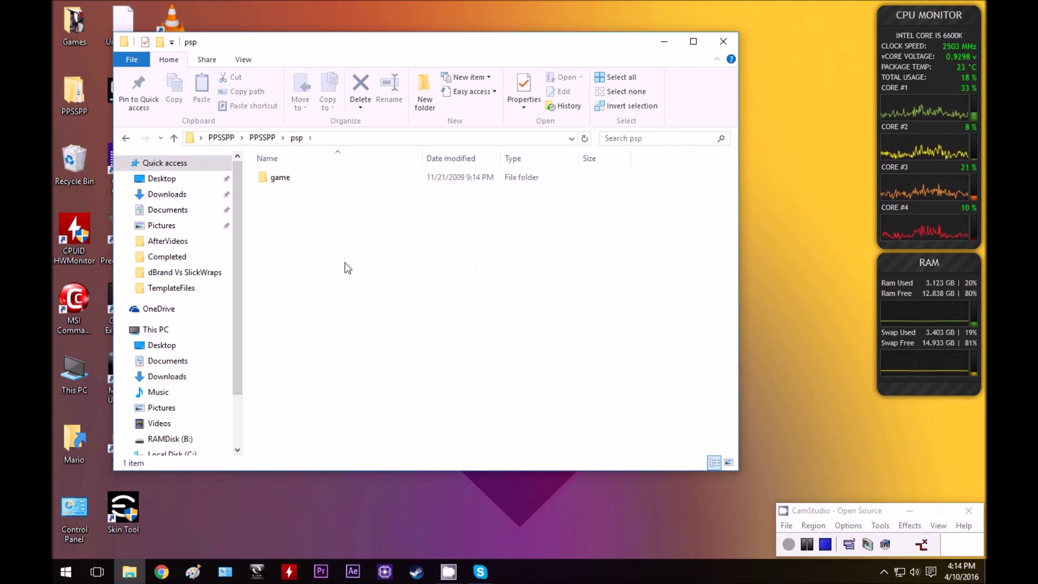
pyautogui.doubleClick(310, 174)
pyautogui.rightClick(326, 178)
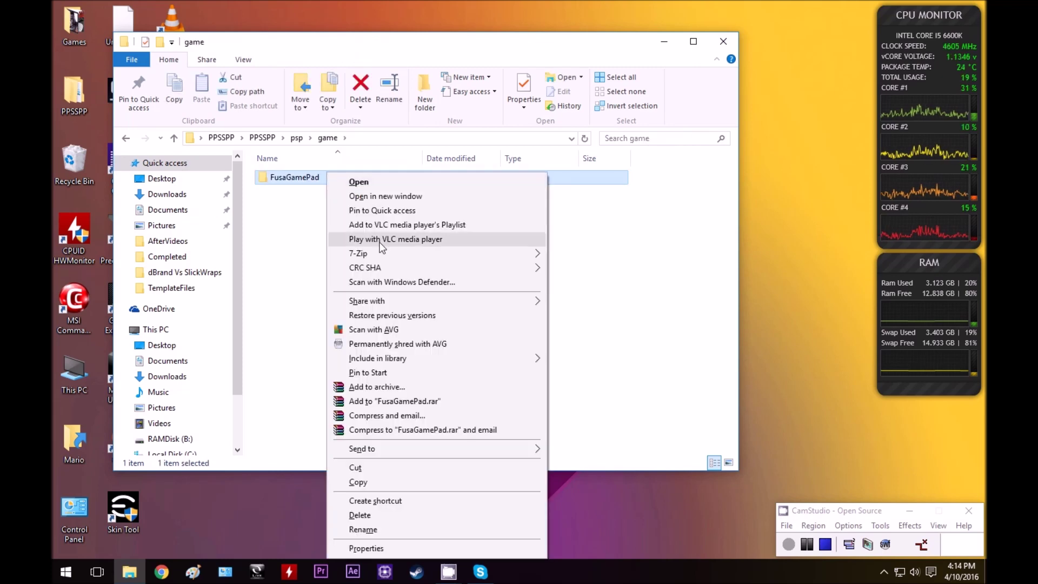
pyautogui.click(366, 474)
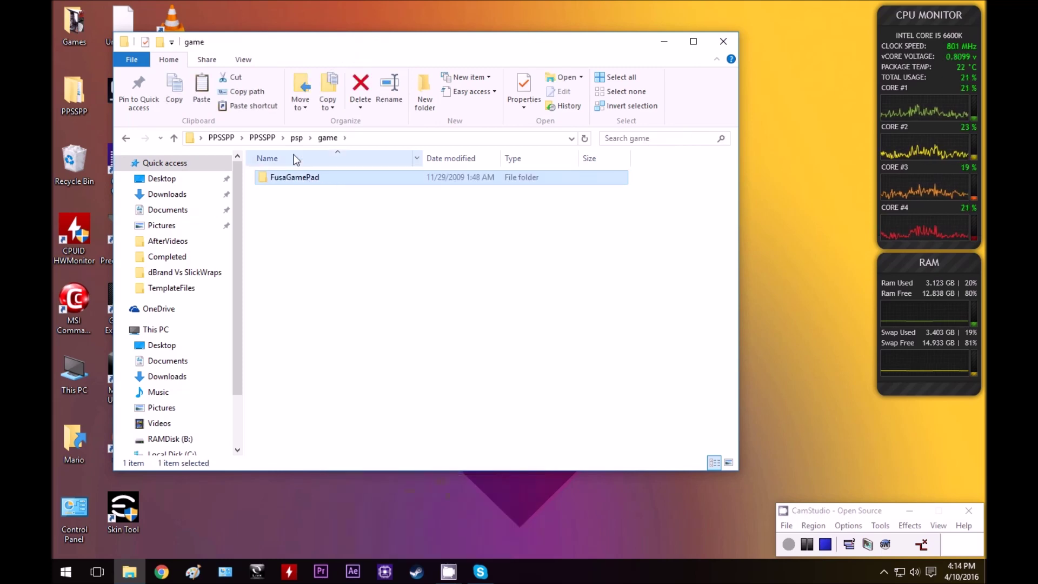
# Paste FusaGamePad into a new GAME folder under ppsspp_win\ppsspp\memstick\PSP.
pyautogui.hotkey('alt', 'Up')
pyautogui.hotkey('alt', 'Up')
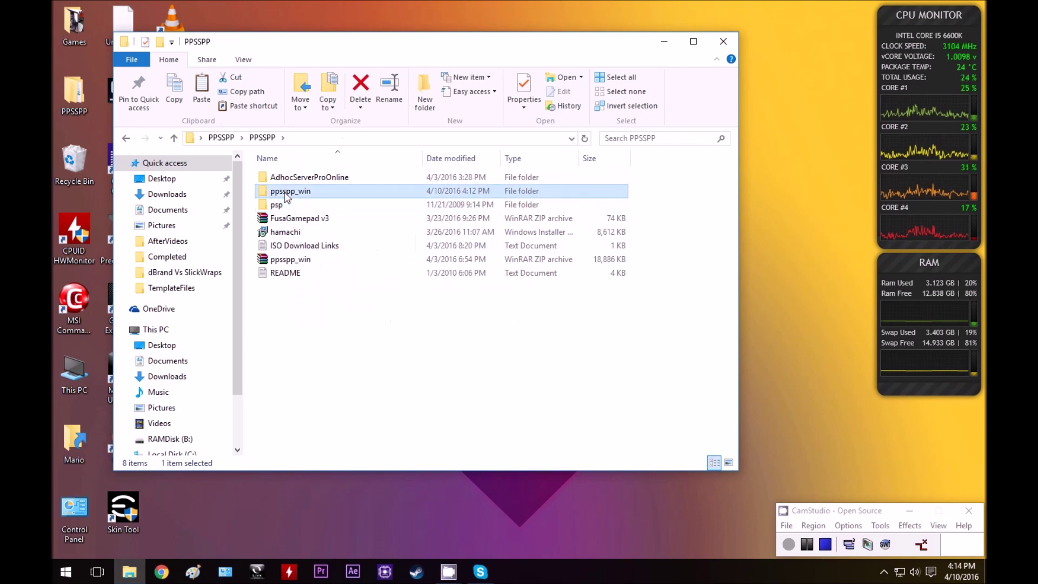
pyautogui.doubleClick(298, 190)
pyautogui.doubleClick(301, 180)
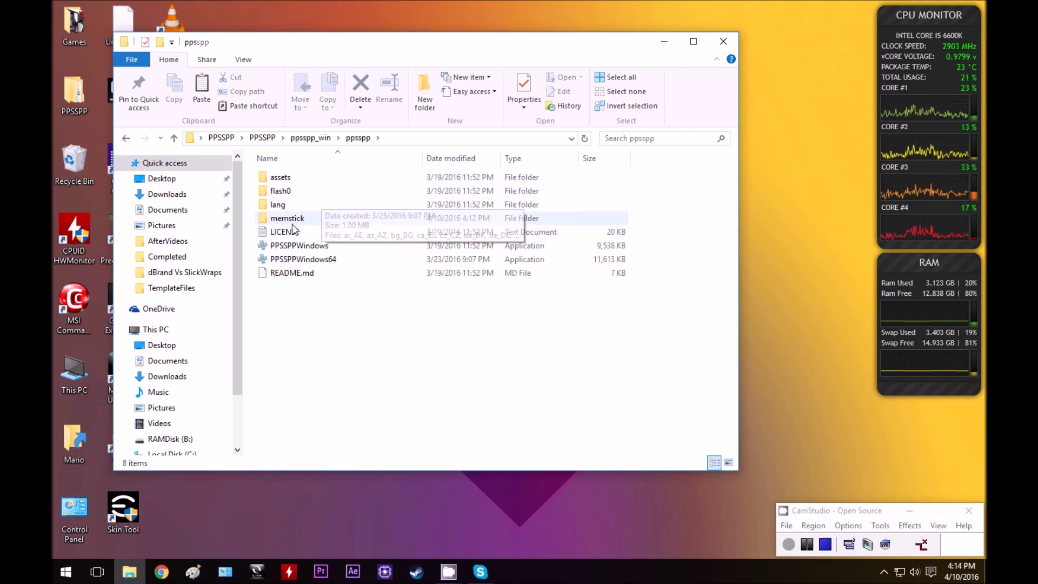
pyautogui.doubleClick(300, 218)
pyautogui.doubleClick(277, 177)
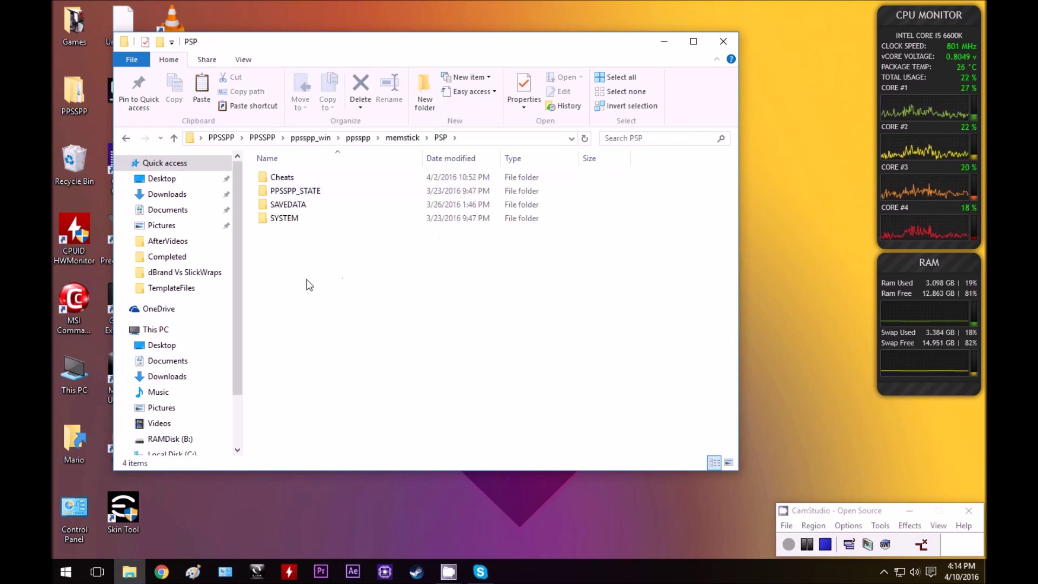
pyautogui.click(425, 91)
pyautogui.write('GAM')
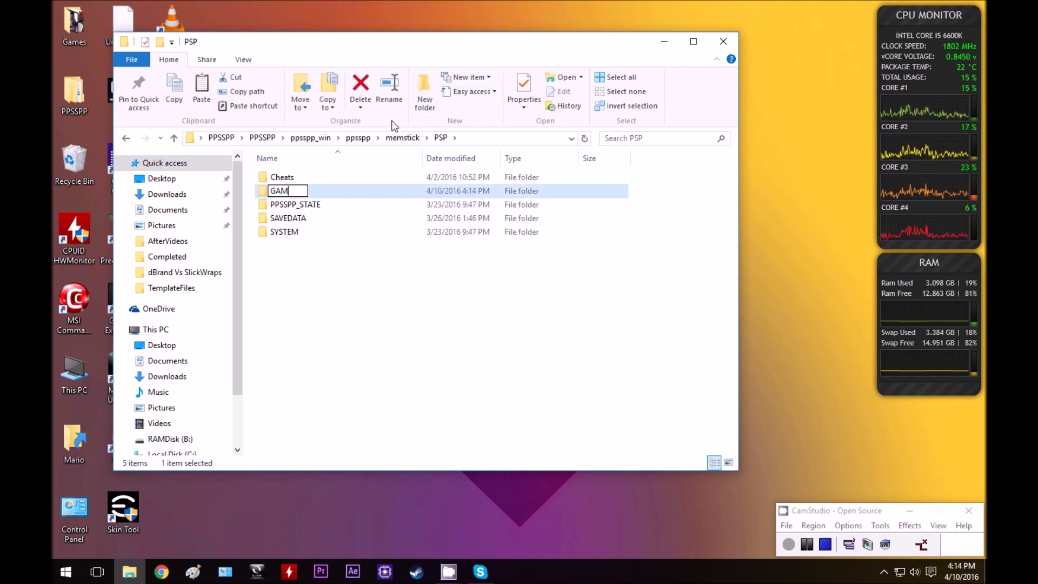
pyautogui.write('E')
pyautogui.press('Return')
pyautogui.press('Return')
pyautogui.hotkey('ctrl', 'v')
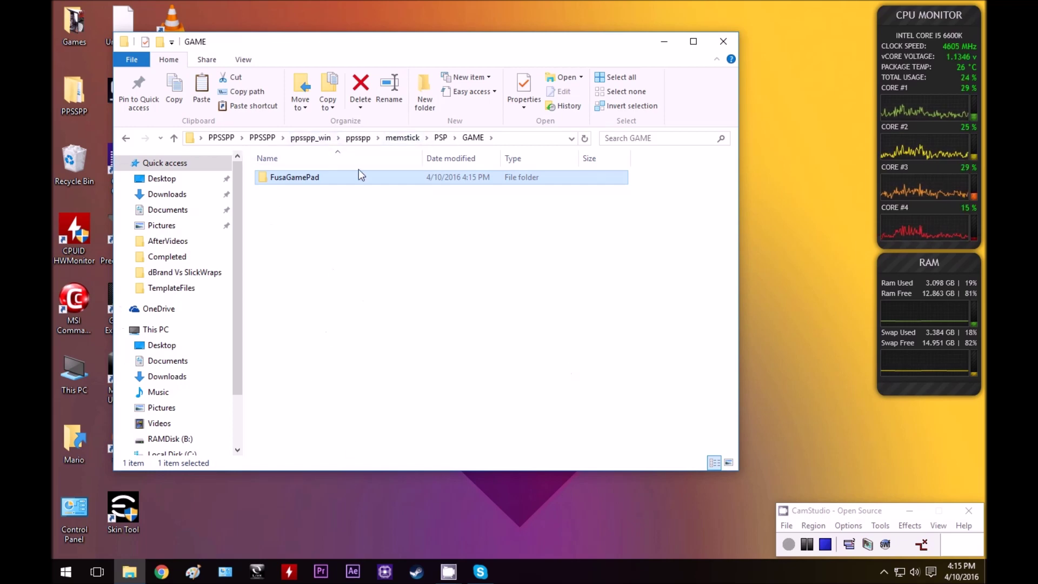
pyautogui.click(364, 139)
# Run PPSSPPWindows64 as administrator, check FuSa GAMEPAD under Homebrew & Demos, then exit.
pyautogui.click(296, 259)
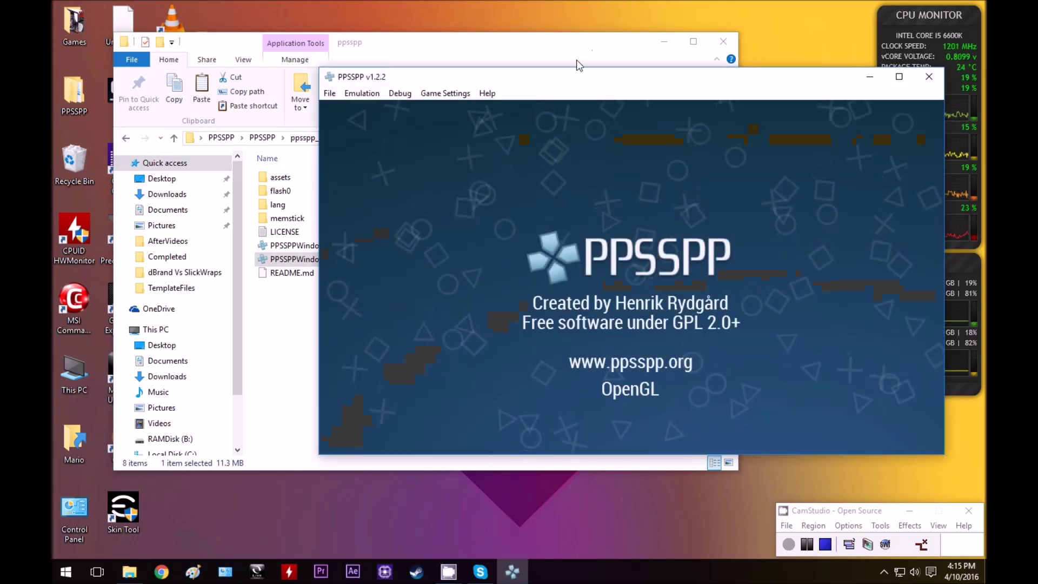
pyautogui.moveTo(547, 87); pyautogui.dragTo(441, 90)
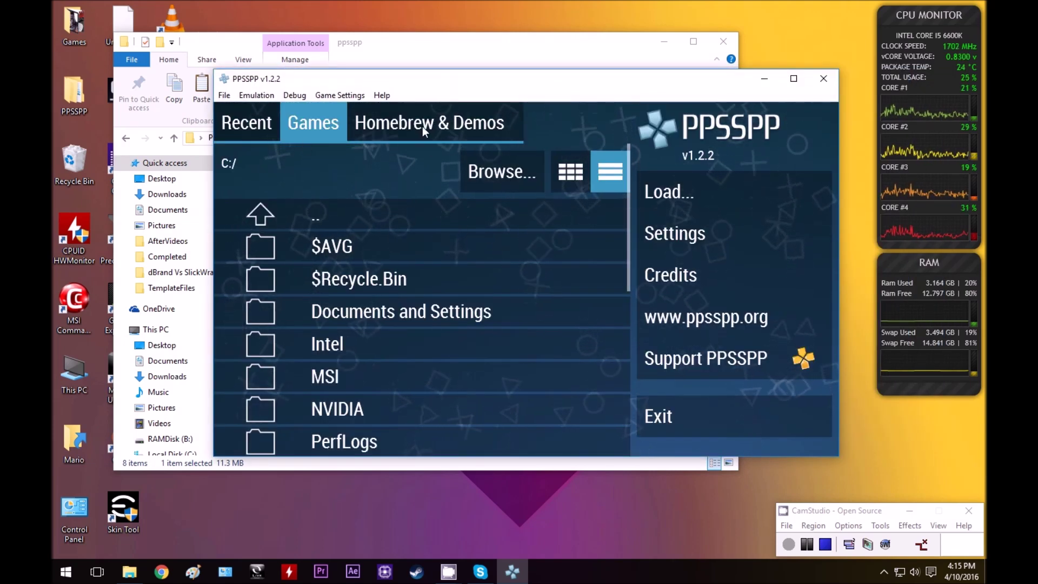
pyautogui.click(424, 123)
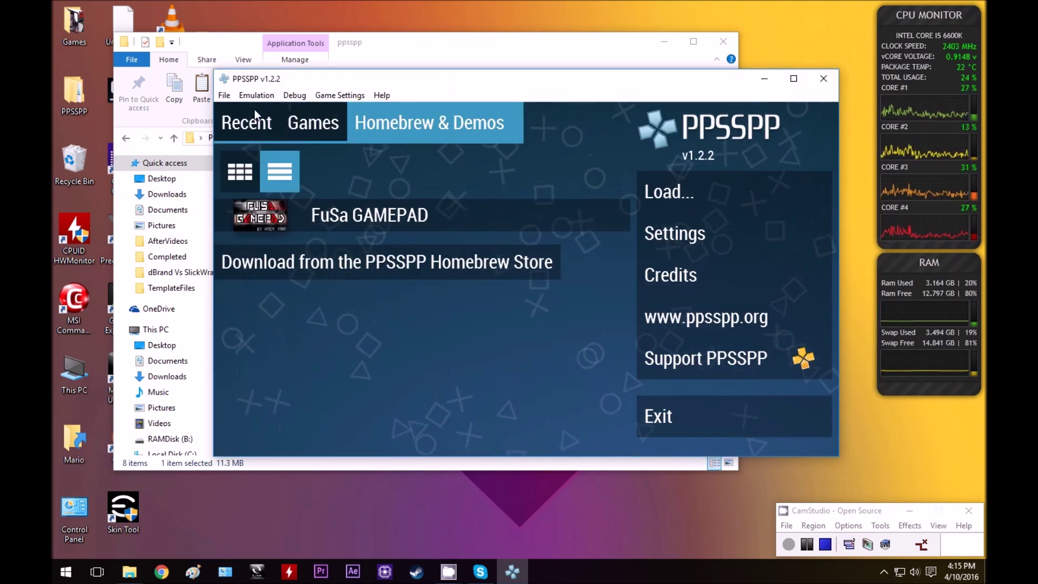
pyautogui.click(218, 95)
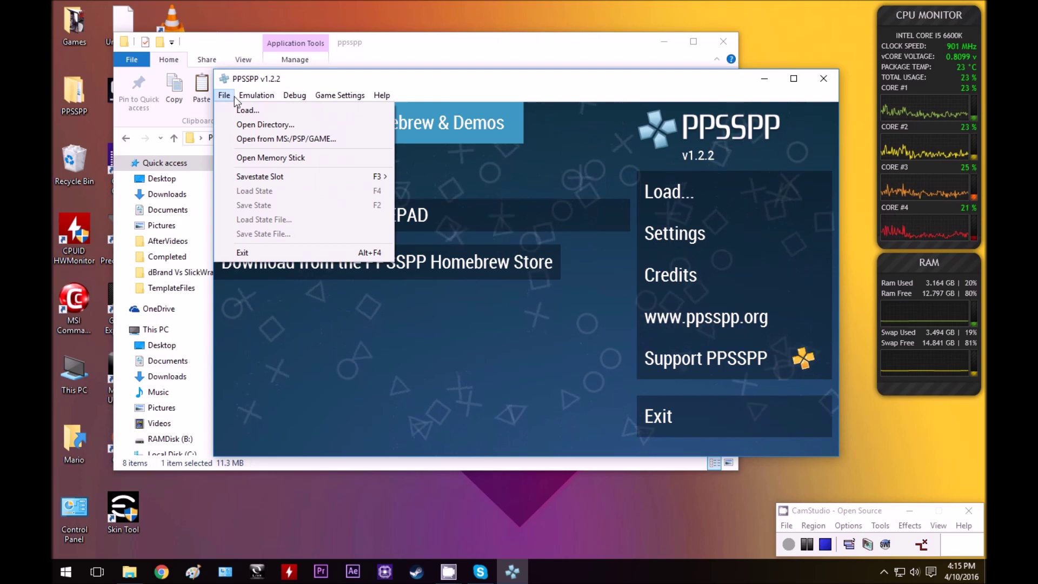
pyautogui.click(249, 252)
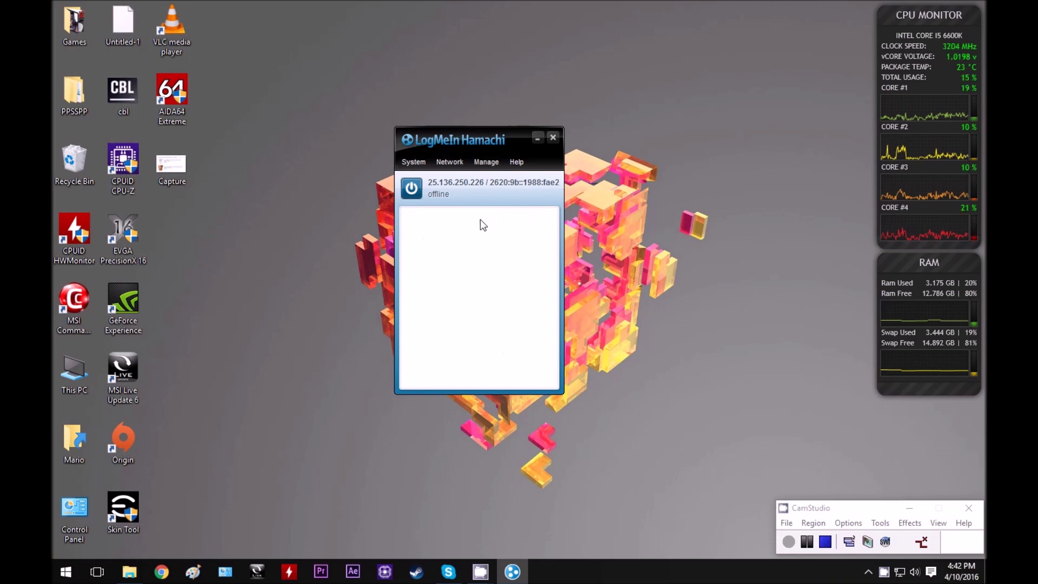
# Power on Hamachi so its status changes from offline to online.
pyautogui.click(421, 188)
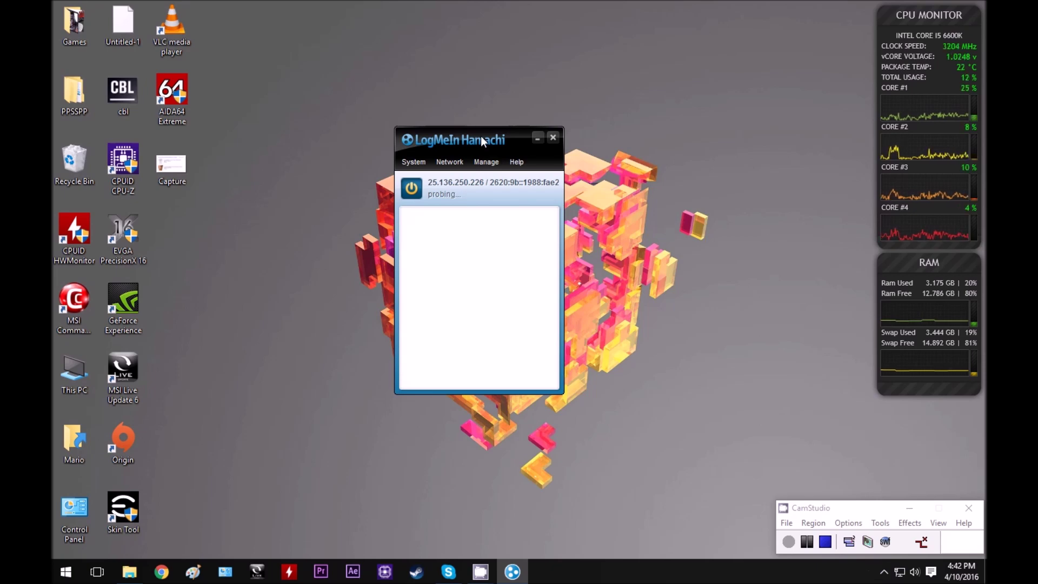
pyautogui.moveTo(496, 142); pyautogui.dragTo(385, 135)
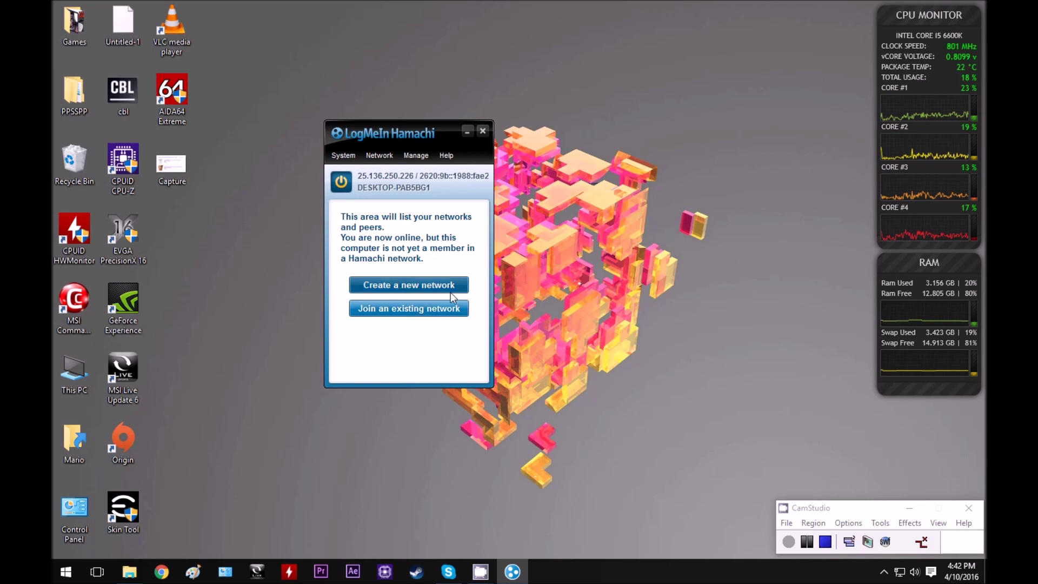
# Create a Hamachi network with ID Socom FTB2 and a confirmed password.
pyautogui.click(407, 281)
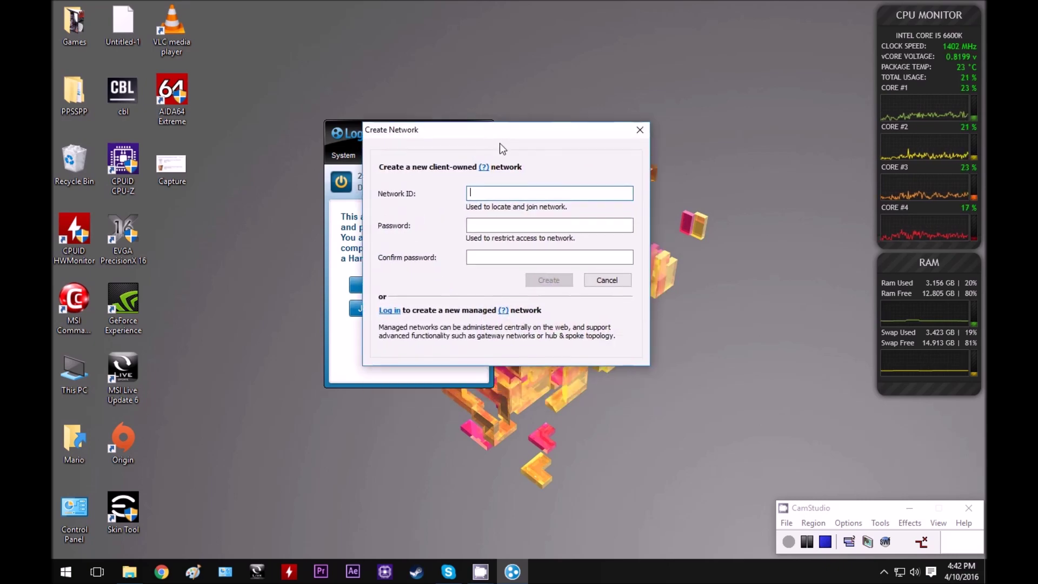
pyautogui.write('Socom FTB2')
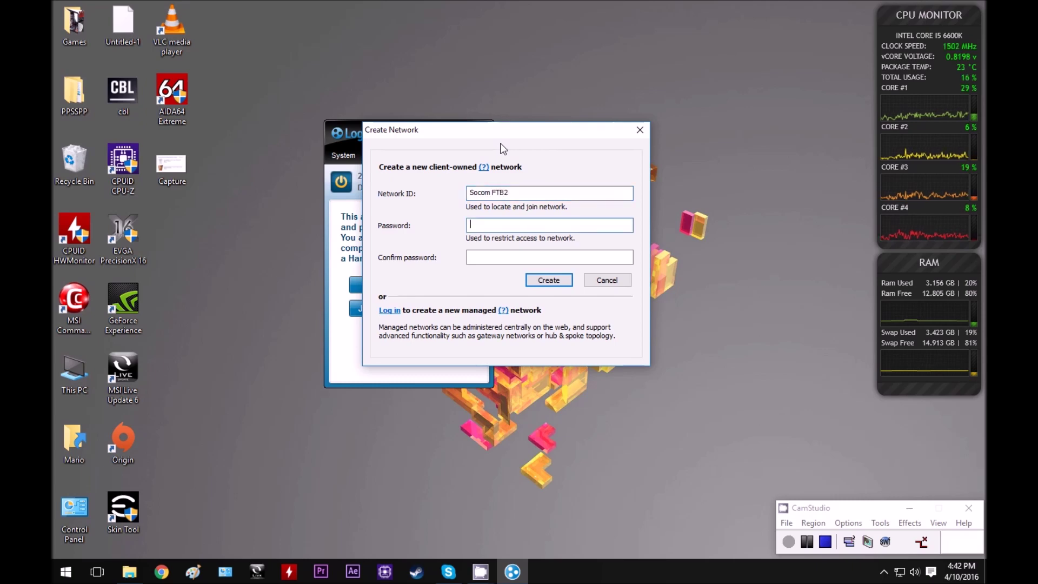
pyautogui.press('Tab')
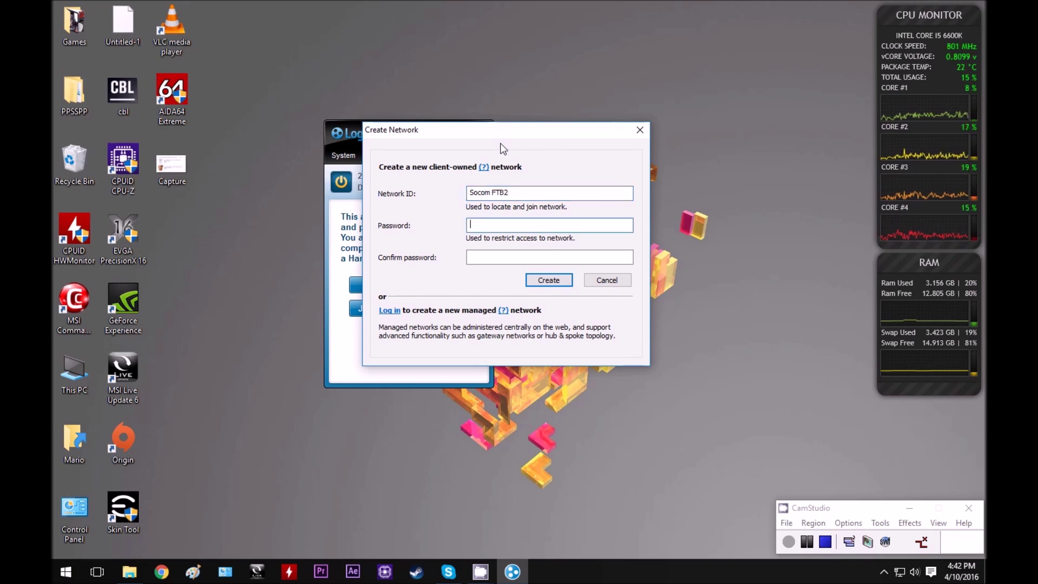
pyautogui.write('123456')
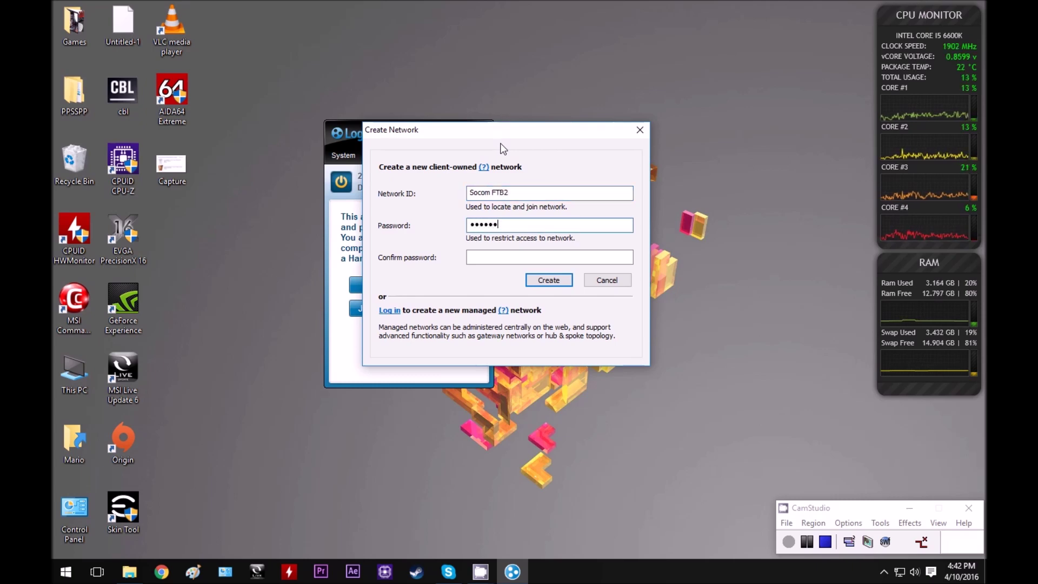
pyautogui.write('789')
pyautogui.press('Tab')
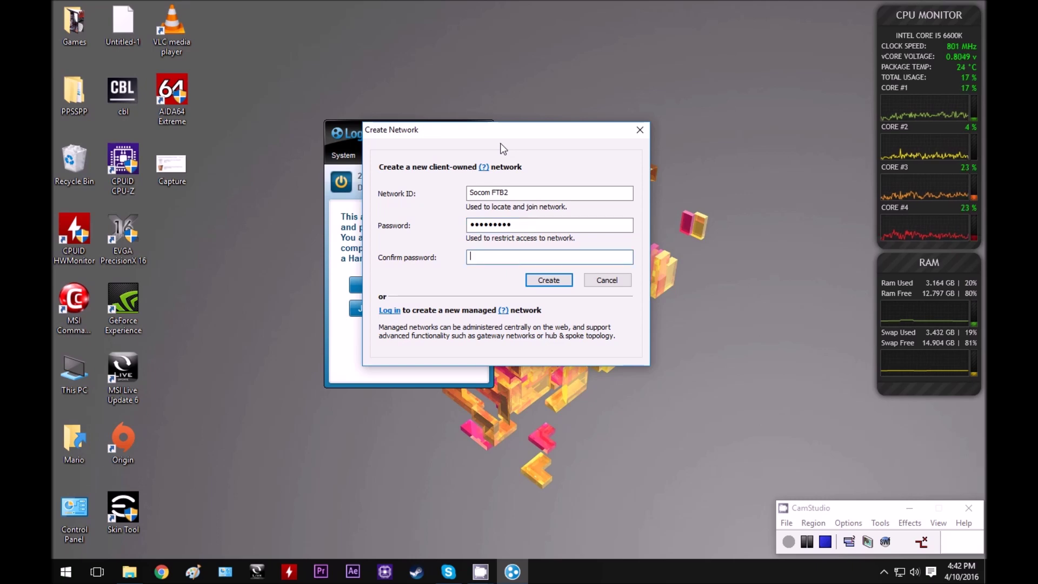
pyautogui.write('12345678')
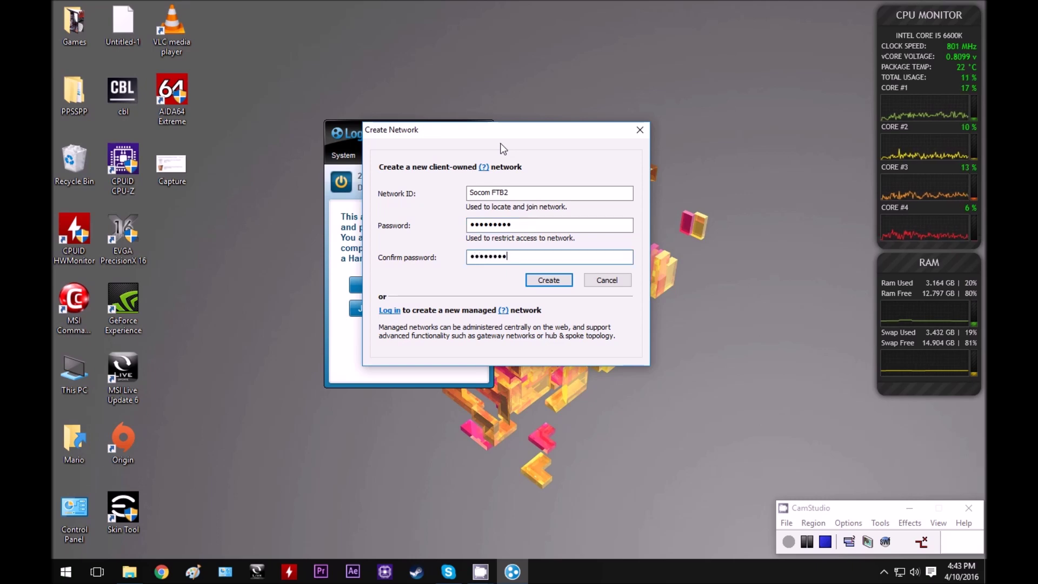
pyautogui.write('9')
pyautogui.click(548, 280)
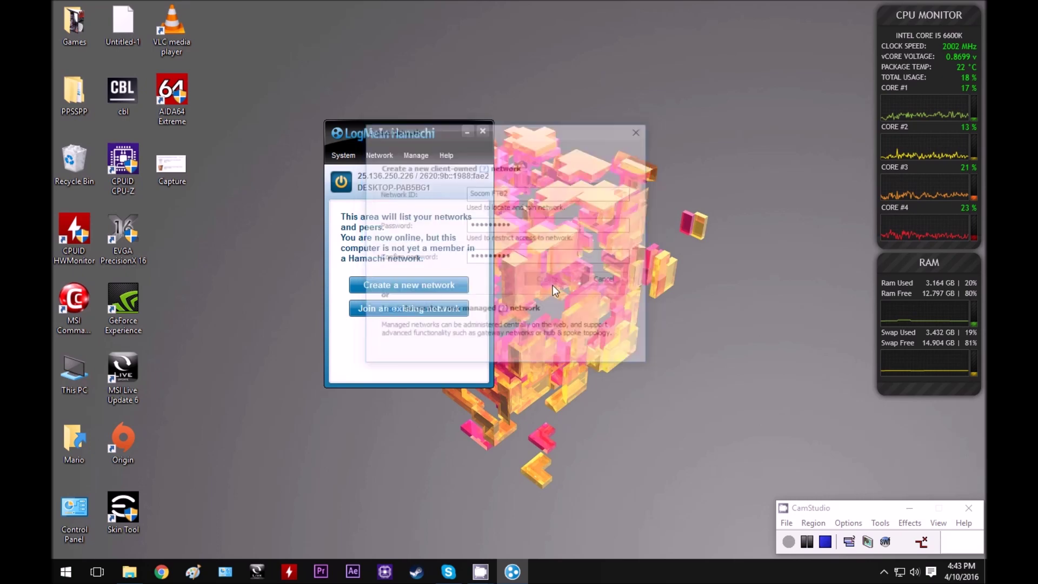
pyautogui.moveTo(397, 218)
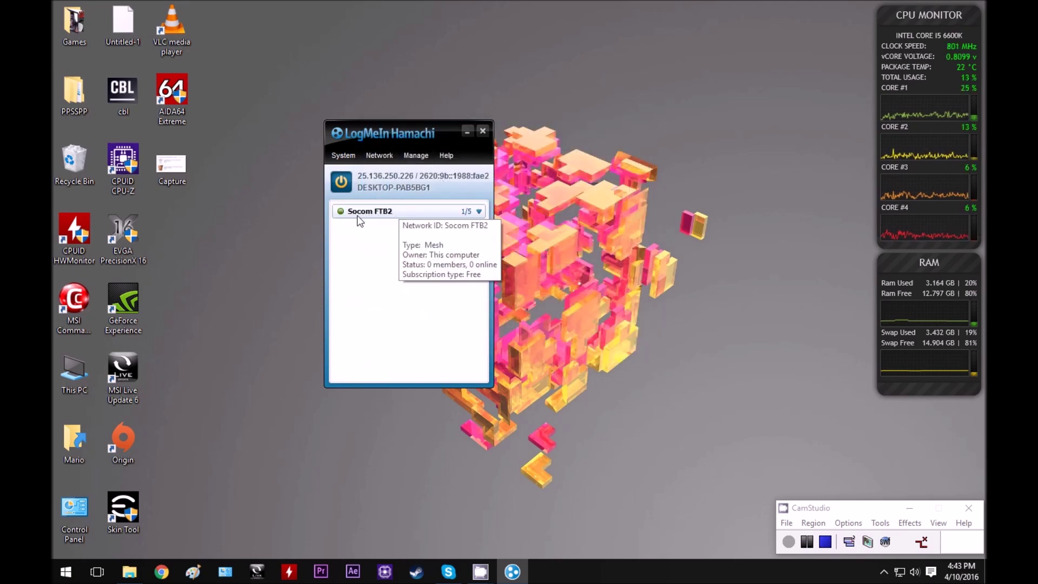
pyautogui.click(386, 159)
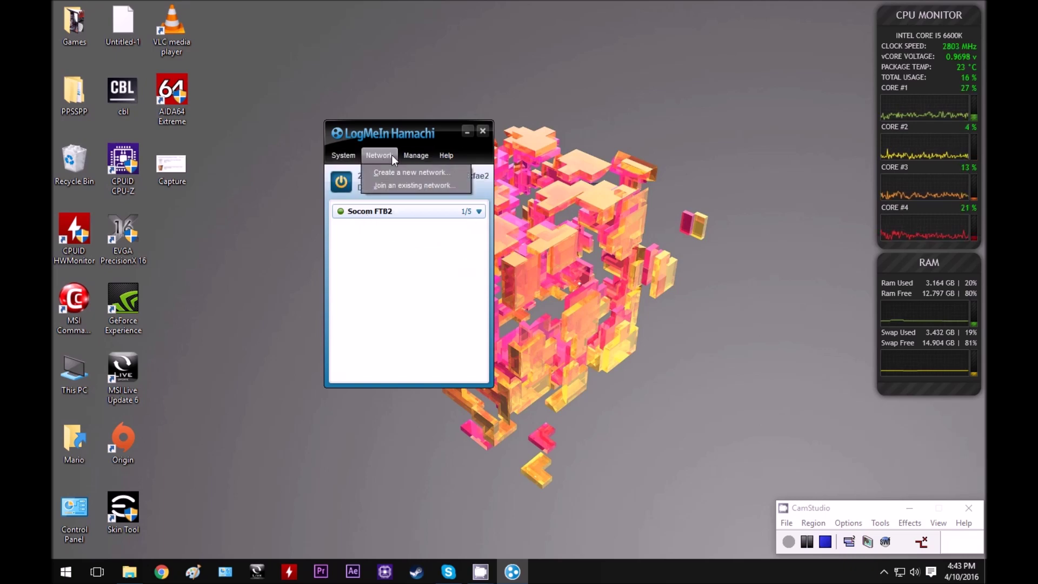
pyautogui.click(387, 186)
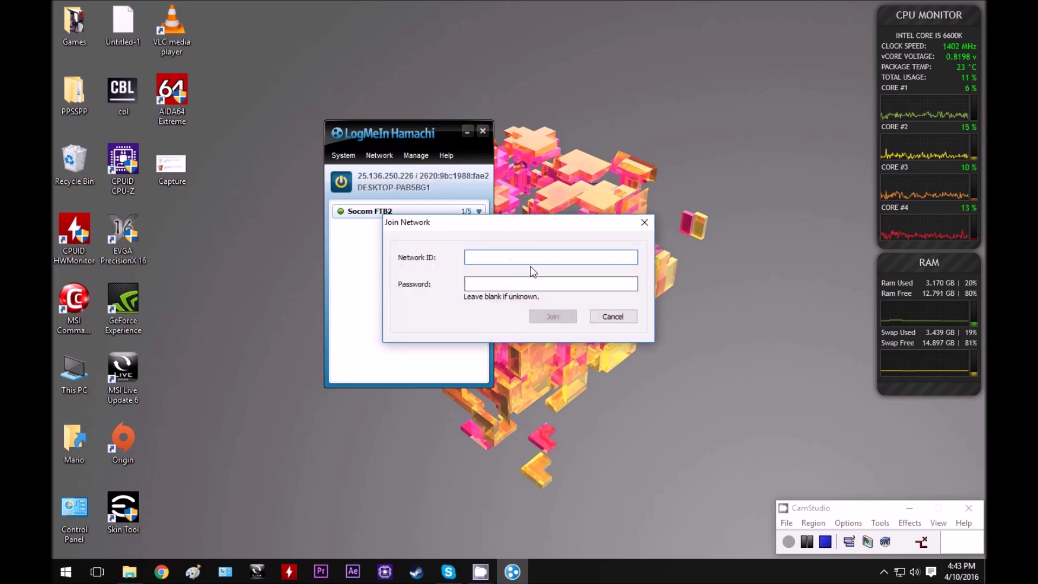
pyautogui.write('Socom FTB2')
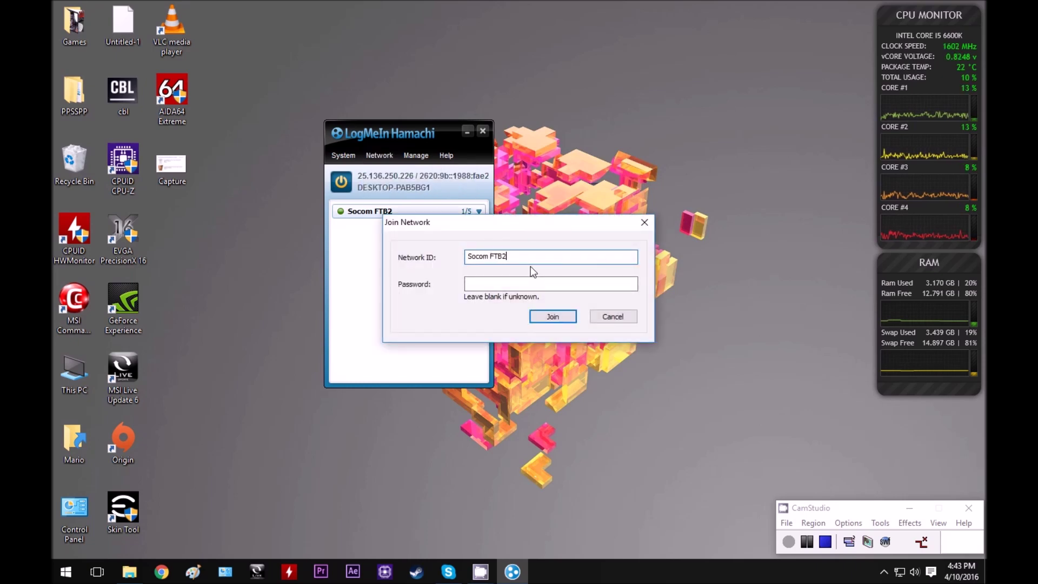
pyautogui.press('Tab')
pyautogui.write('********')
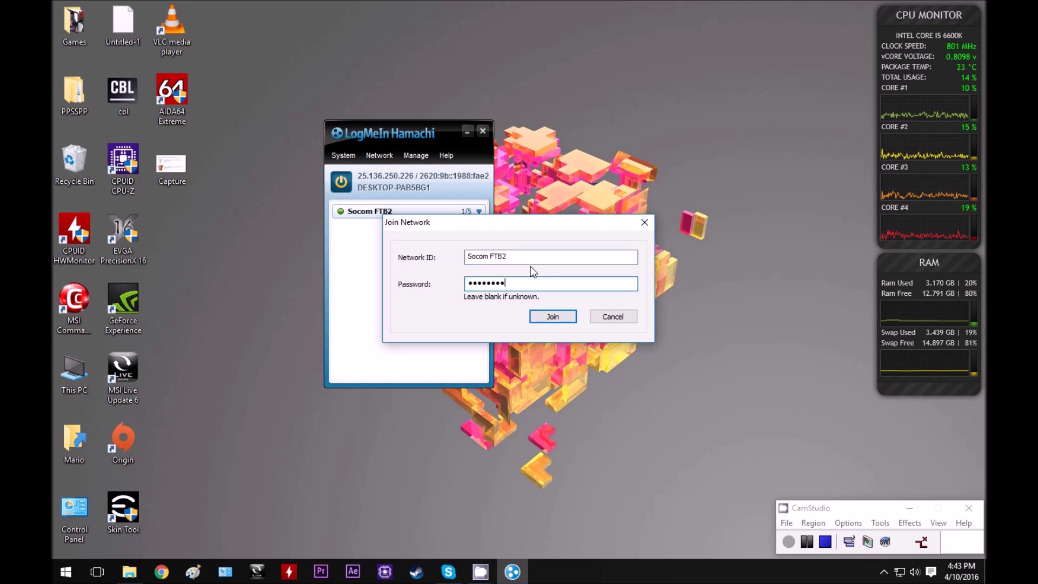
pyautogui.write('*')
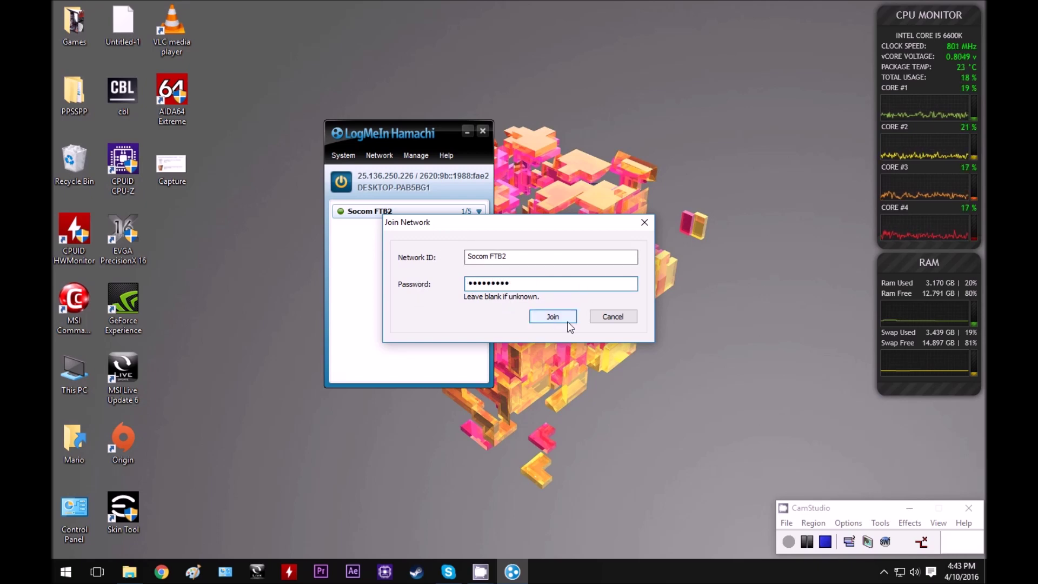
pyautogui.click(630, 321)
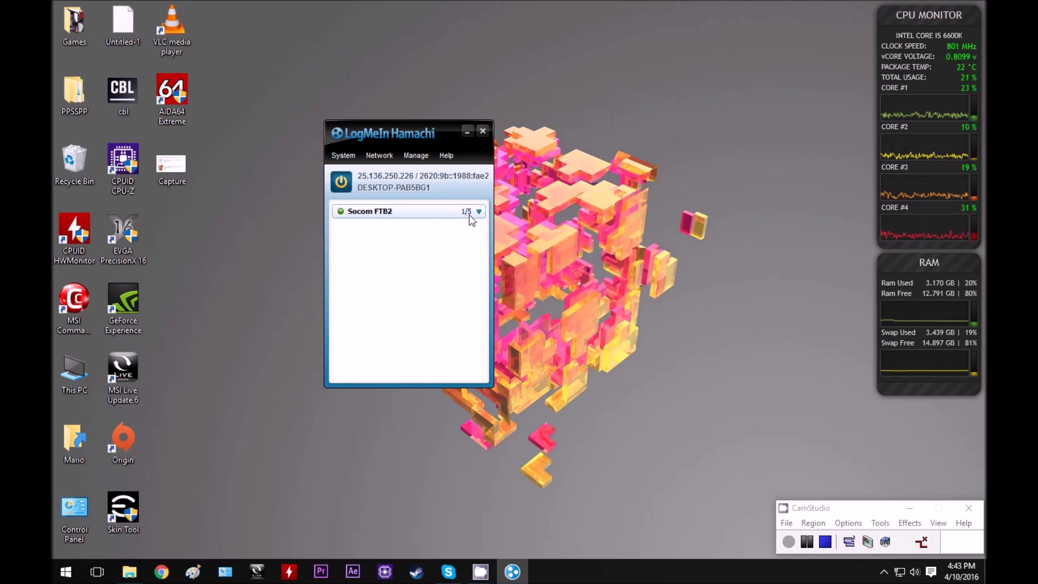
pyautogui.moveTo(482, 212)
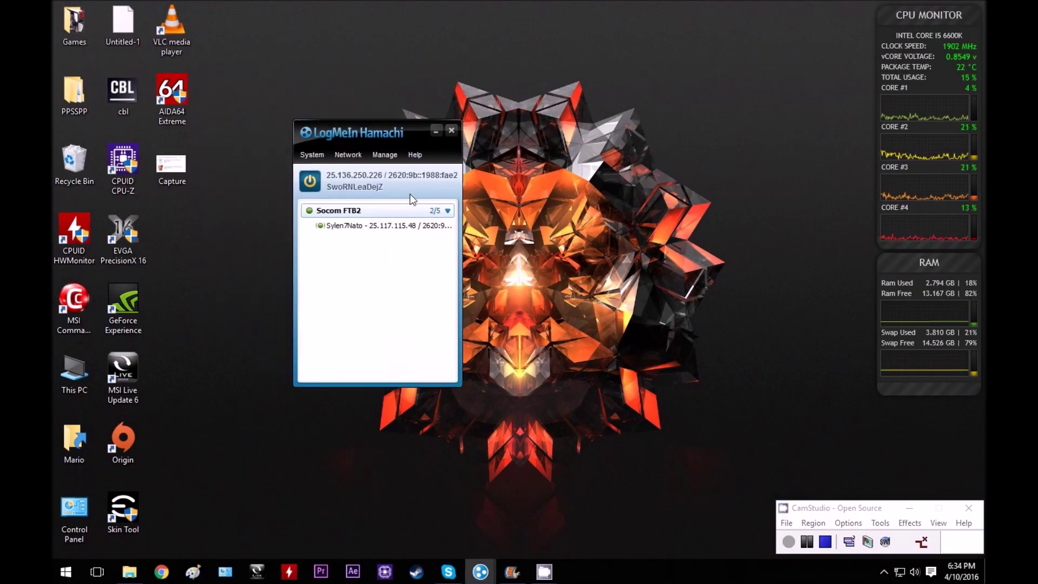
# Copy the other Socom FTB2 member's IPv4 address.
pyautogui.rightClick(362, 227)
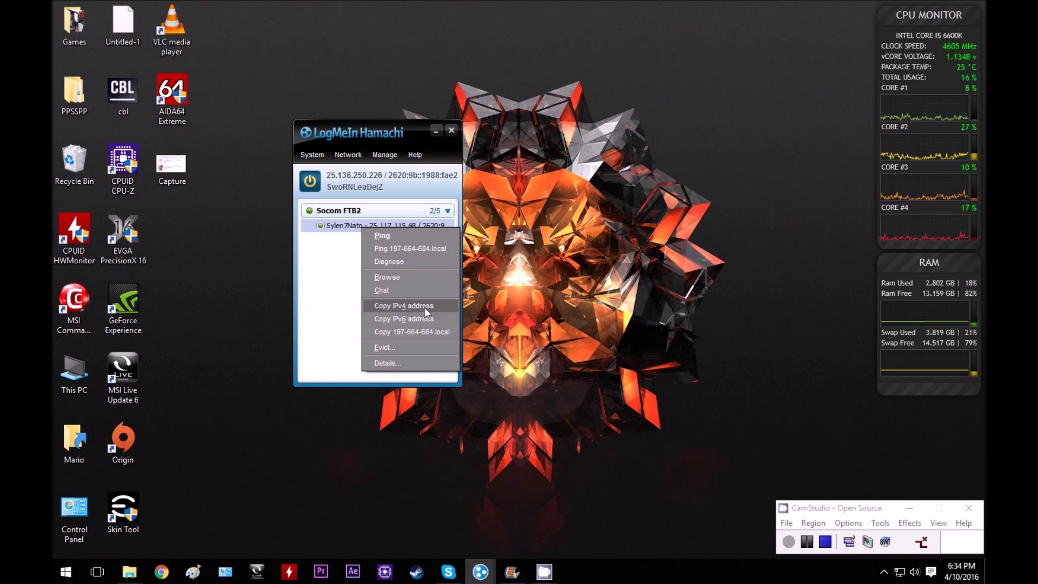
pyautogui.click(408, 306)
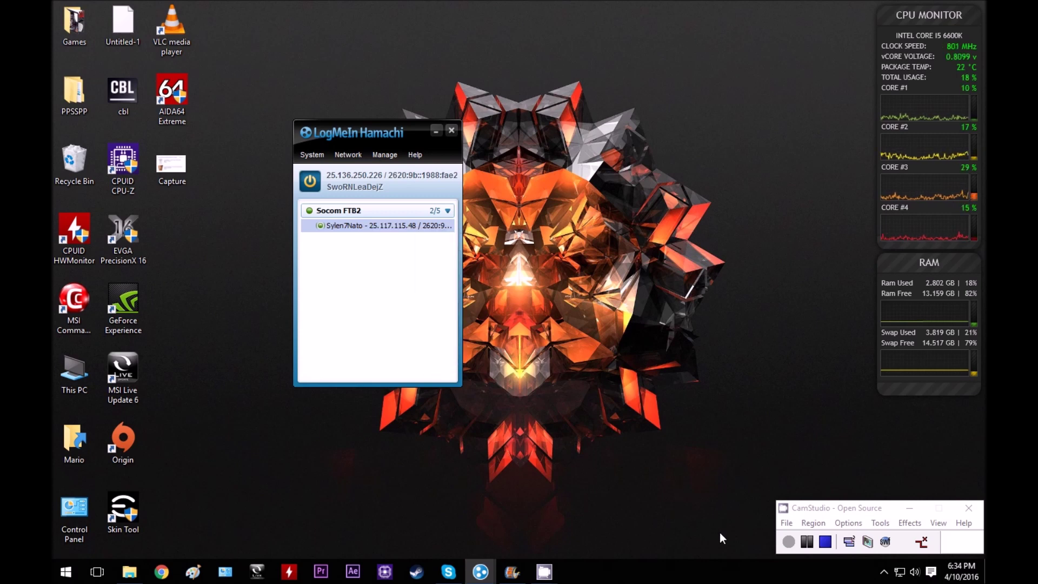
# Launch PPSSPPWindows64 from Desktop\PPSSPP\PPSSPP\ppsspp_win\ppsspp, allowing it past the security warning.
pyautogui.click(129, 571)
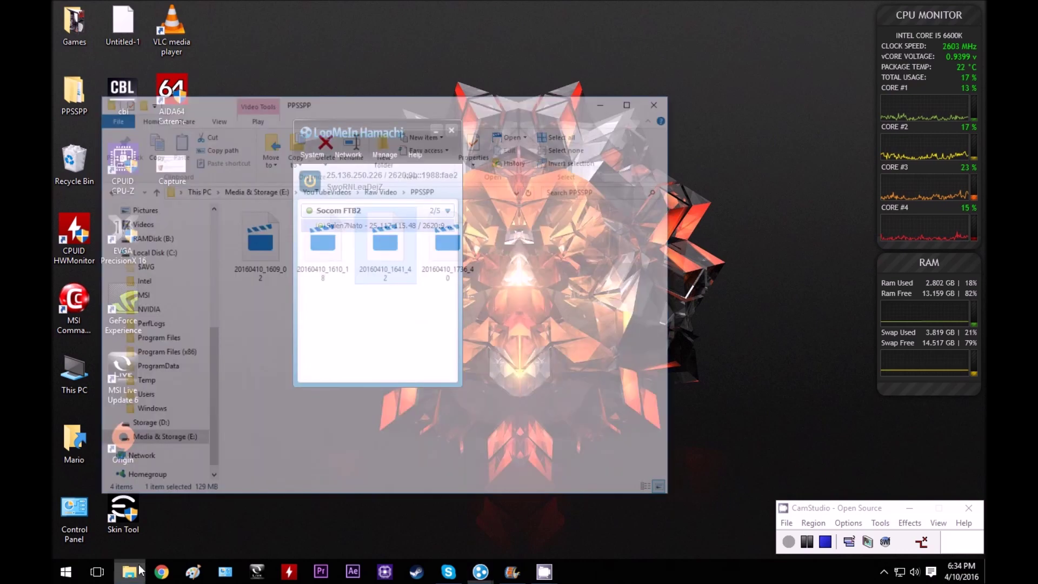
pyautogui.scroll(5, 194, 300)
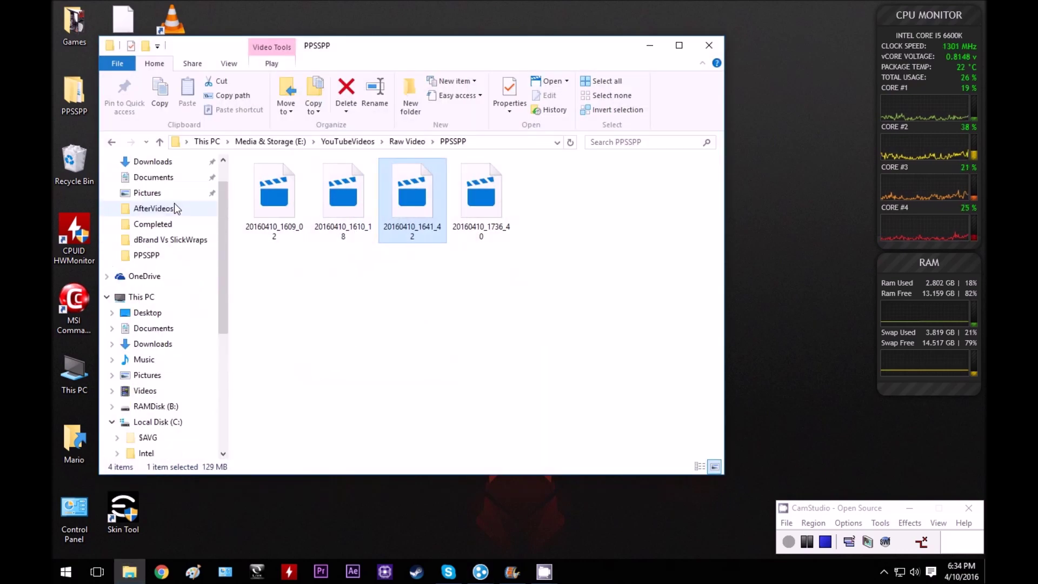
pyautogui.click(156, 271)
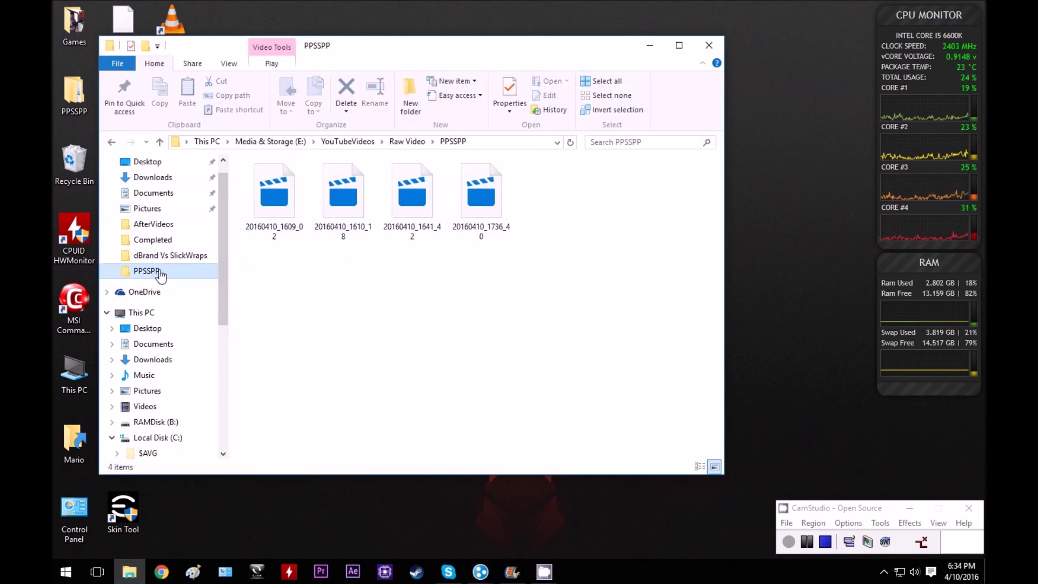
pyautogui.click(163, 161)
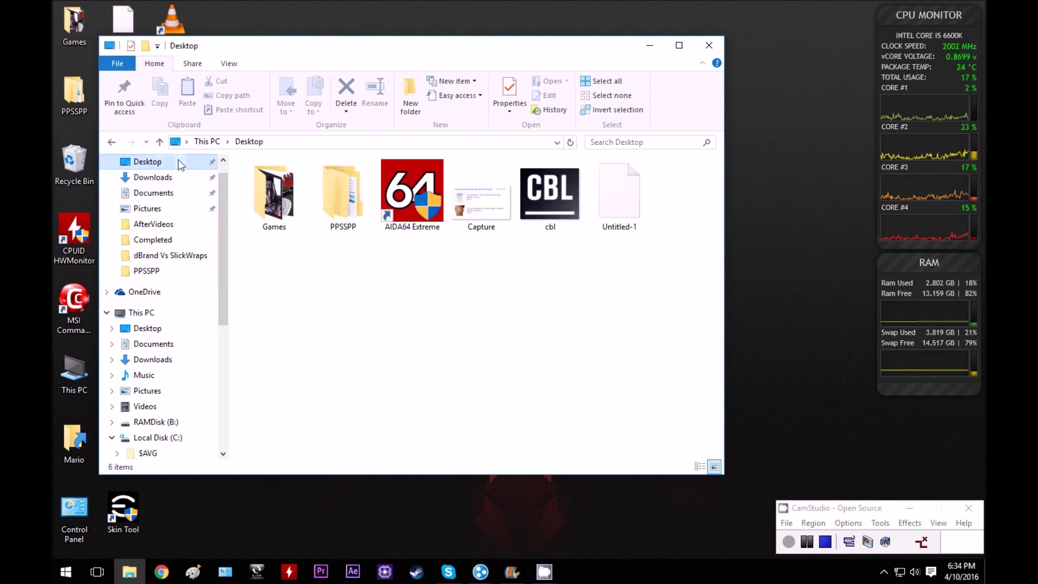
pyautogui.doubleClick(341, 196)
pyautogui.doubleClick(264, 178)
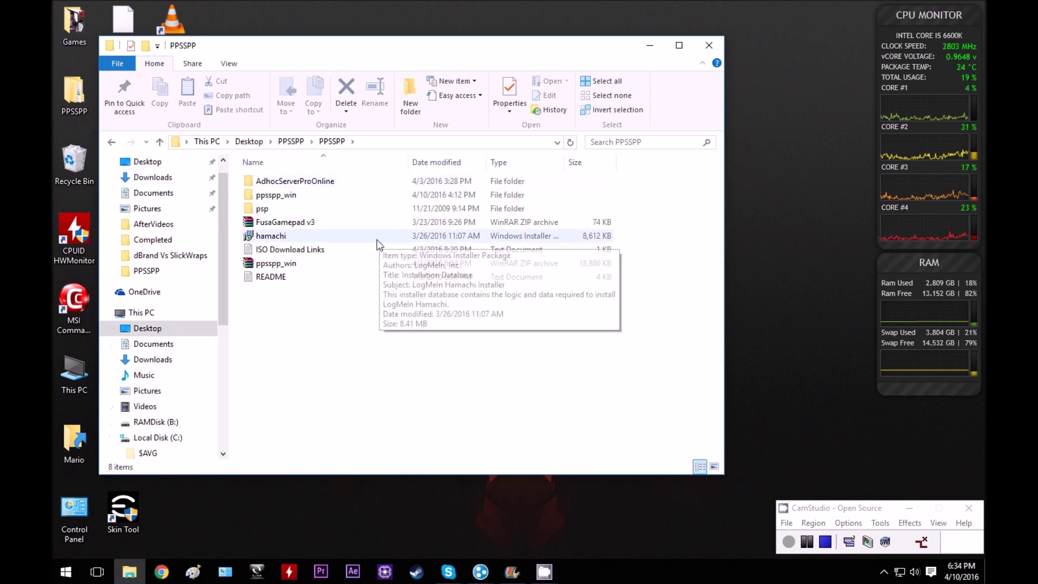
pyautogui.doubleClick(311, 200)
pyautogui.doubleClick(346, 182)
pyautogui.doubleClick(280, 263)
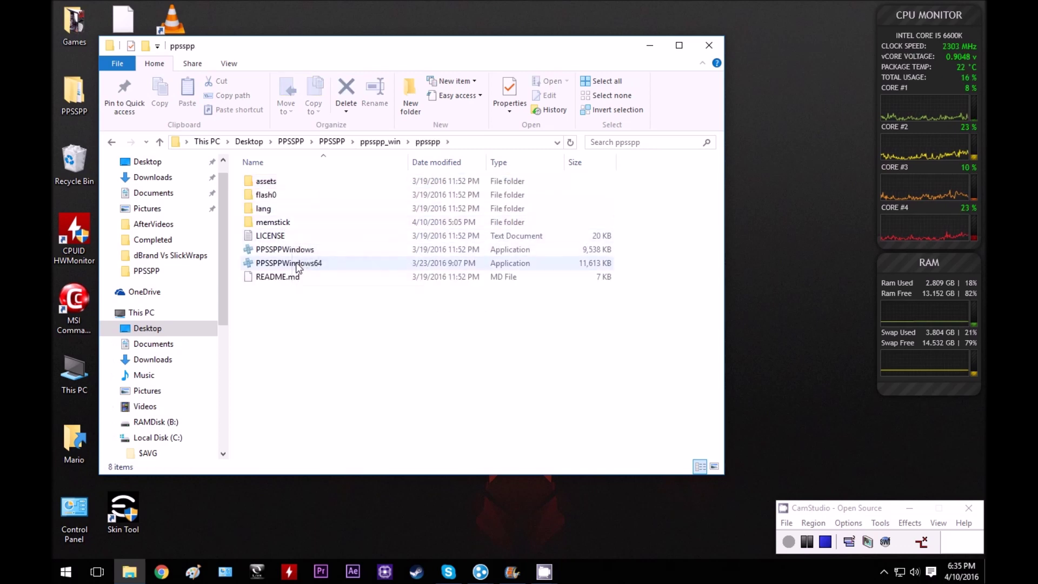
pyautogui.click(562, 297)
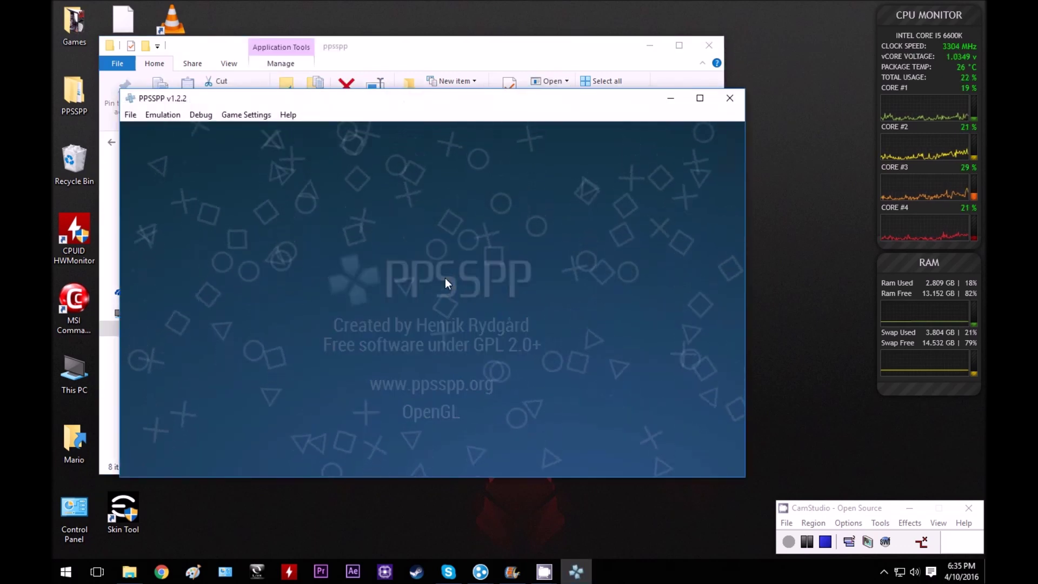
# In Networking settings, paste 25.117.115.48 as the PRO ad hoc server IP, then return to the main menu.
pyautogui.click(572, 251)
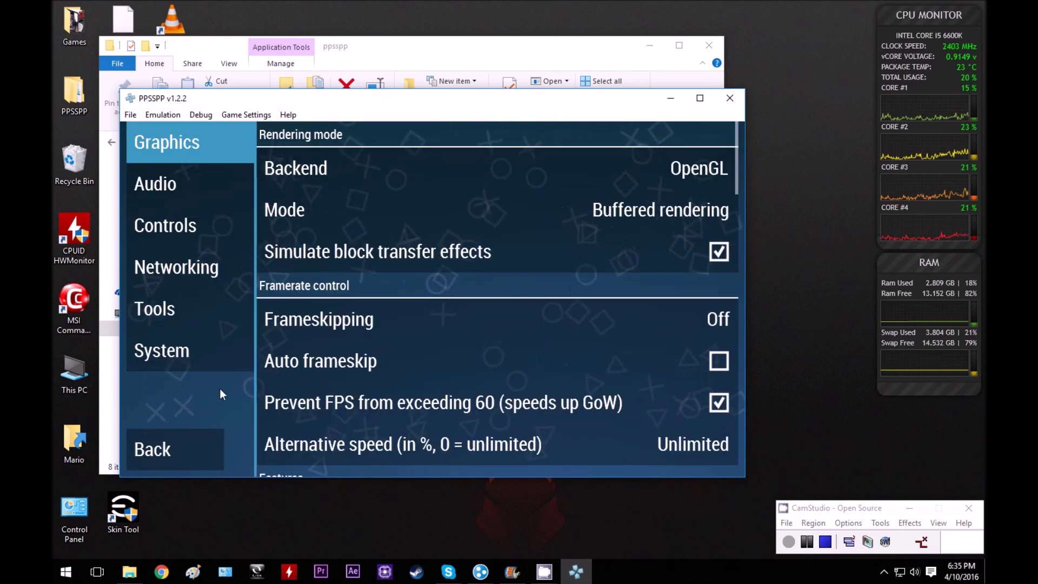
pyautogui.click(194, 273)
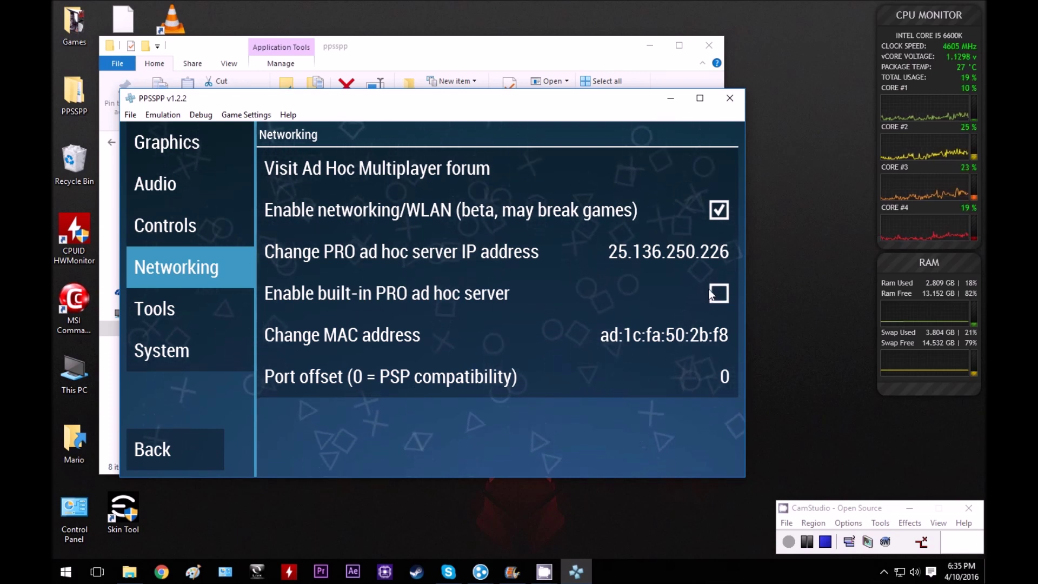
pyautogui.click(621, 248)
pyautogui.press('BackSpace')
pyautogui.press('BackSpace')
pyautogui.press('BackSpace')
pyautogui.press('BackSpace')
pyautogui.press('BackSpace')
pyautogui.press('BackSpace')
pyautogui.press('BackSpace')
pyautogui.press('BackSpace')
pyautogui.press('BackSpace')
pyautogui.press('BackSpace')
pyautogui.press('BackSpace')
pyautogui.press('BackSpace')
pyautogui.press('BackSpace')
pyautogui.press('BackSpace')
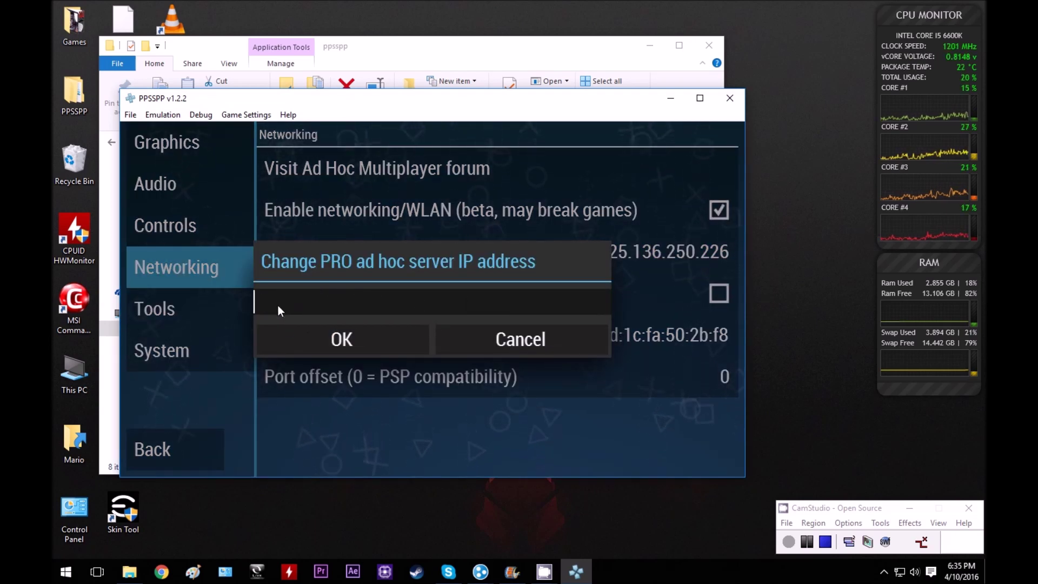
pyautogui.write('25.117.115.48')
pyautogui.click(368, 340)
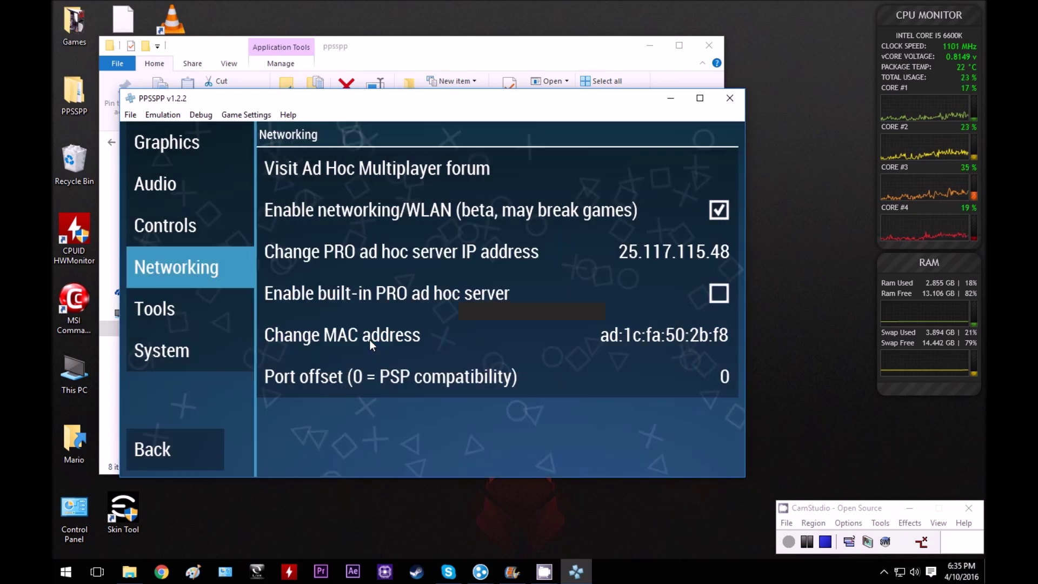
pyautogui.click(181, 446)
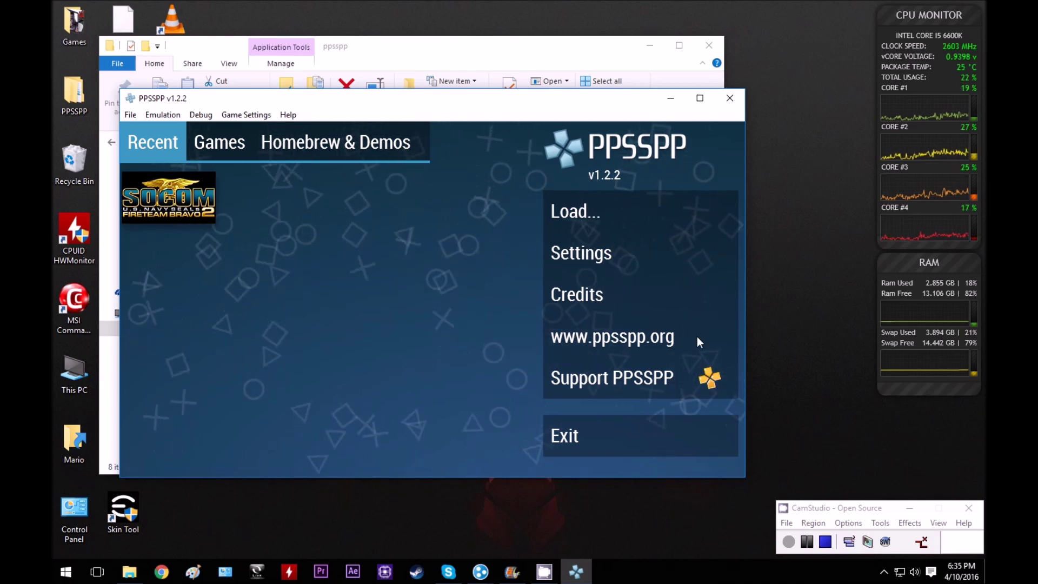
pyautogui.click(825, 542)
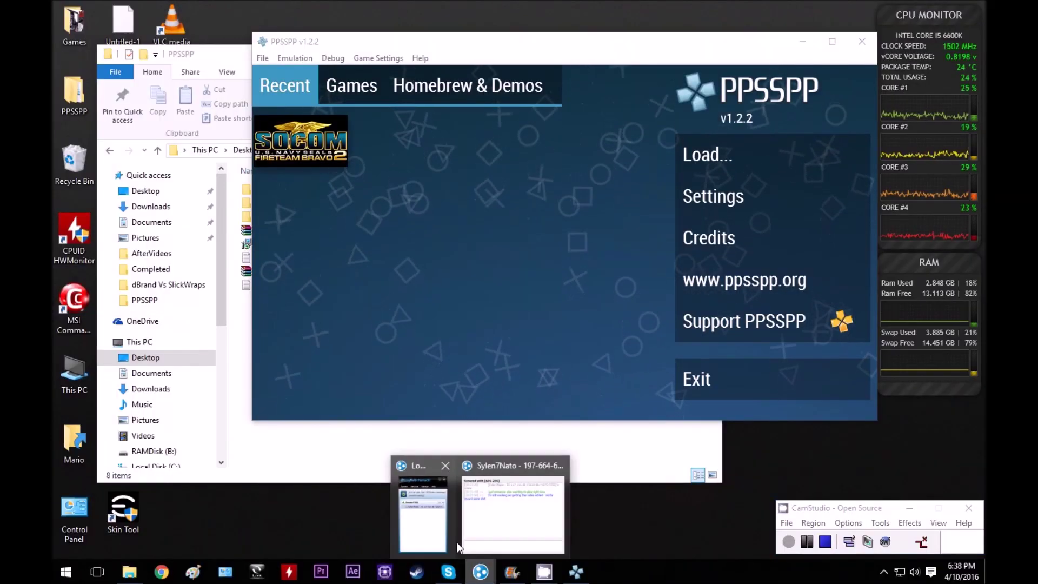
pyautogui.click(456, 543)
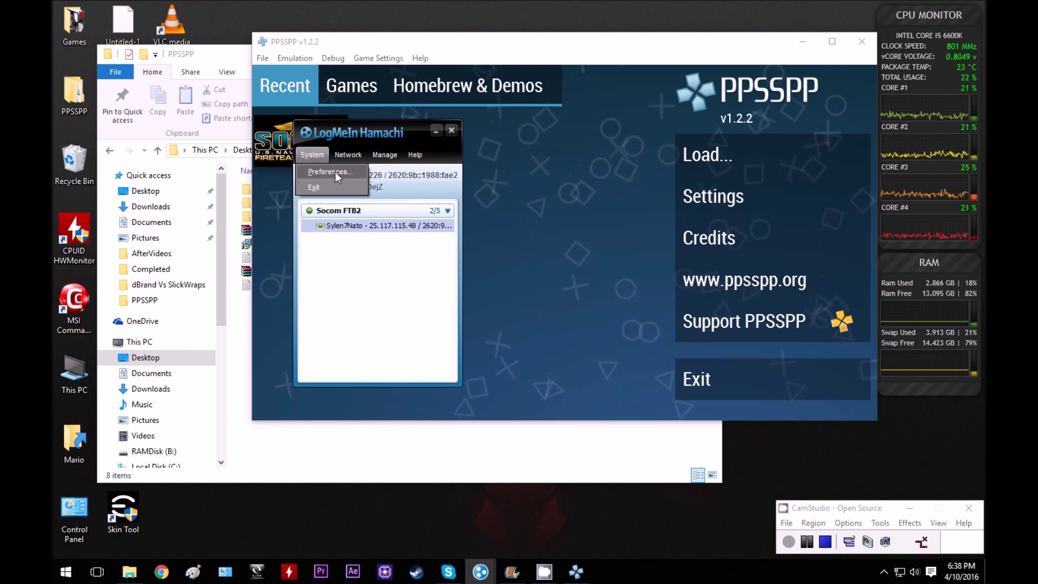
# Append [HOST] to the Hamachi client name, save the preferences, and move Hamachi to the top-left.
pyautogui.click(335, 172)
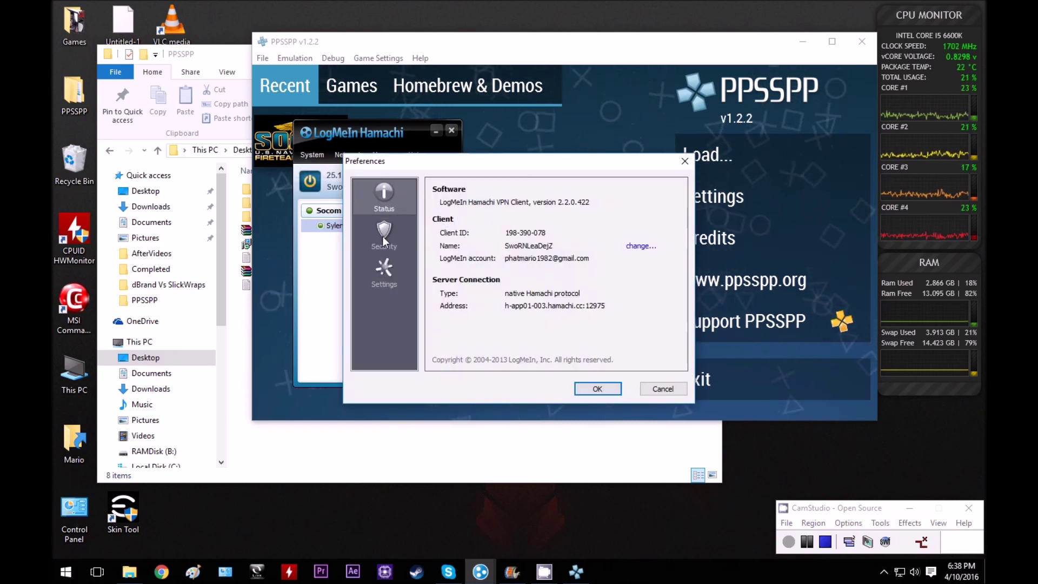
pyautogui.click(628, 246)
pyautogui.click(566, 286)
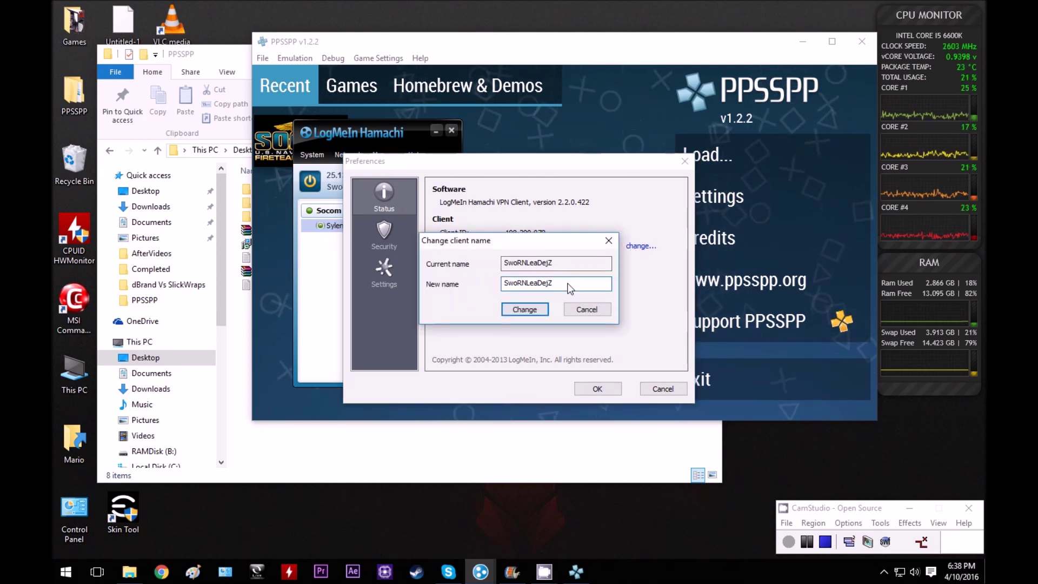
pyautogui.write('HH')
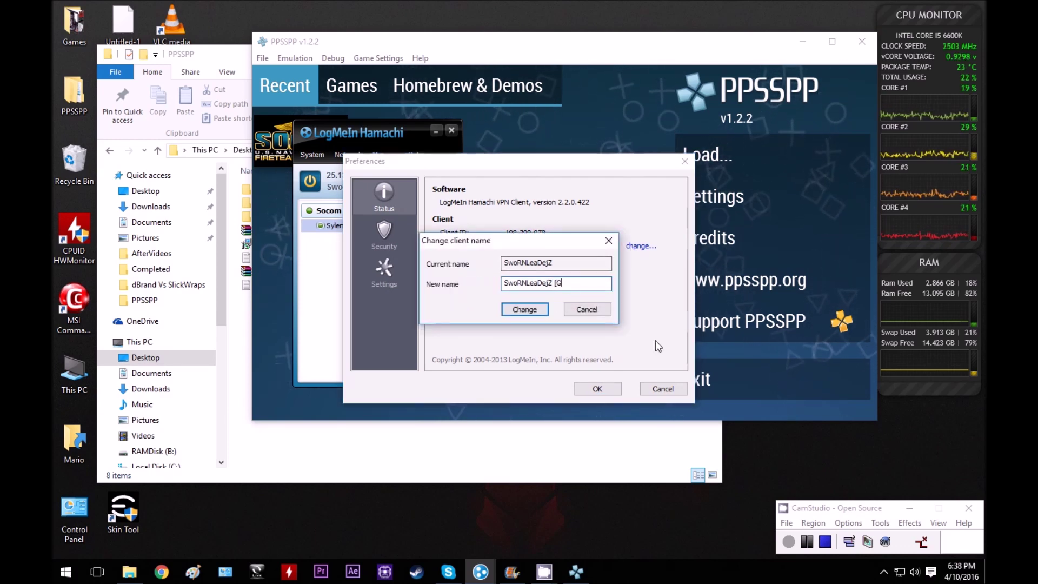
pyautogui.press('BackSpace')
pyautogui.press('BackSpace')
pyautogui.write('[hos')
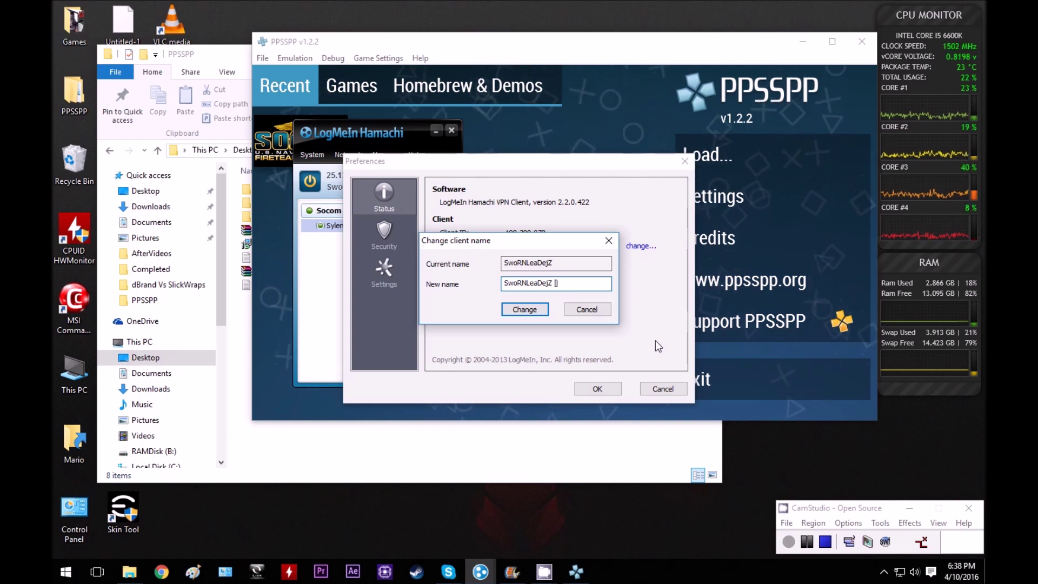
pyautogui.press('BackSpace')
pyautogui.press('BackSpace')
pyautogui.press('BackSpace')
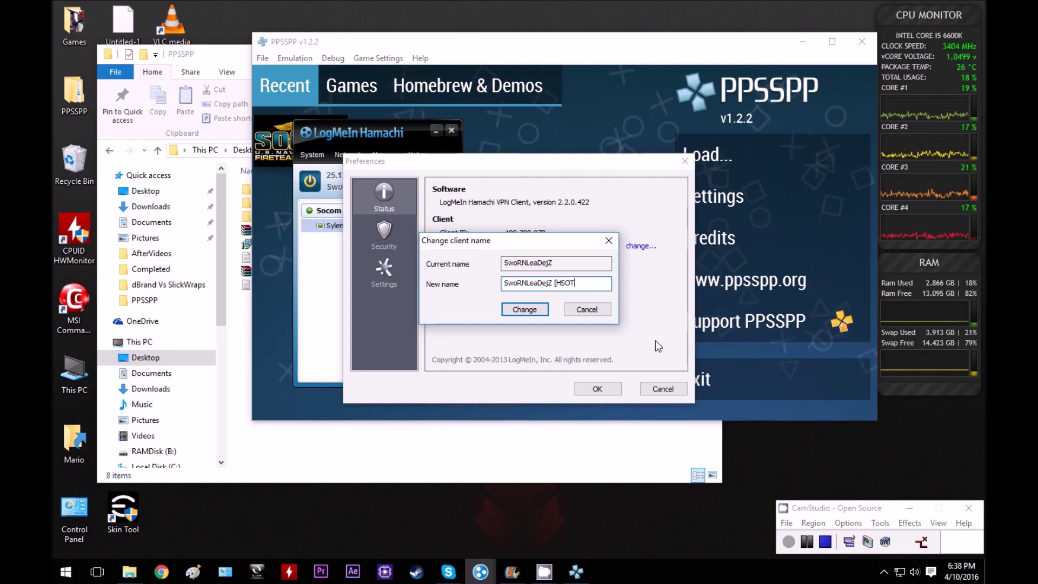
pyautogui.write('HOP')
pyautogui.press('BackSpace')
pyautogui.write('ST]')
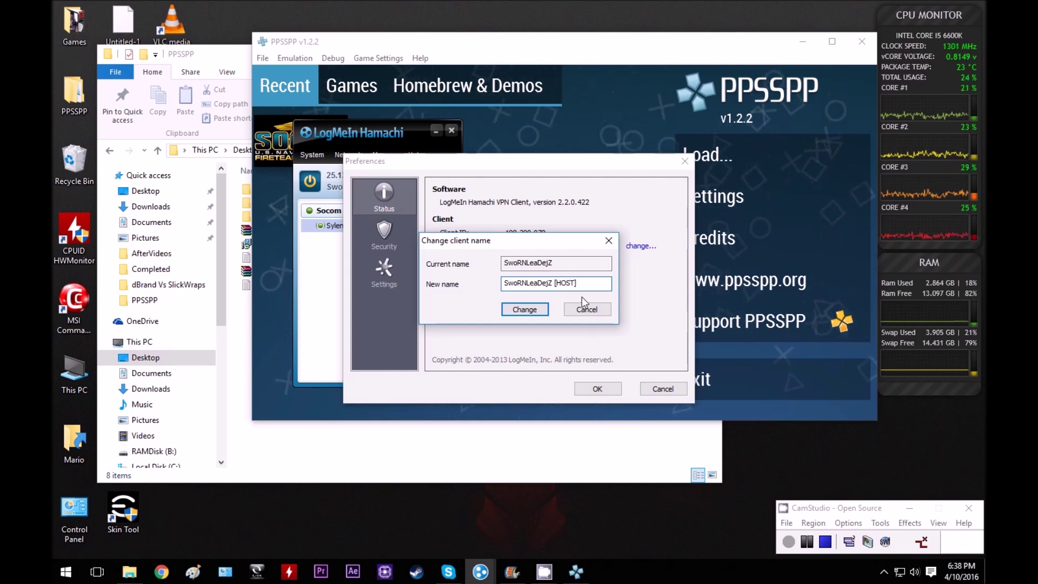
pyautogui.click(538, 312)
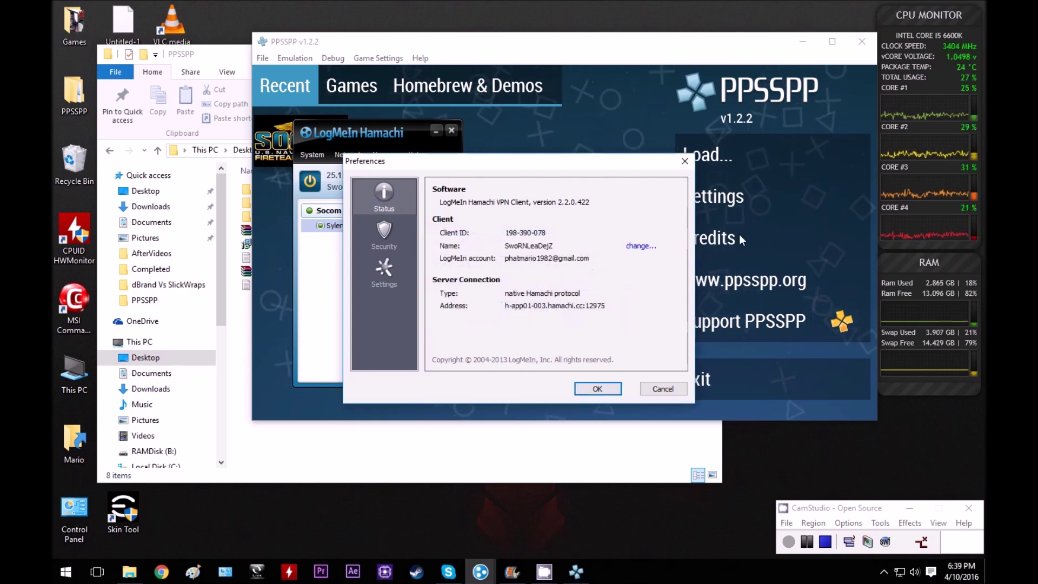
pyautogui.click(597, 389)
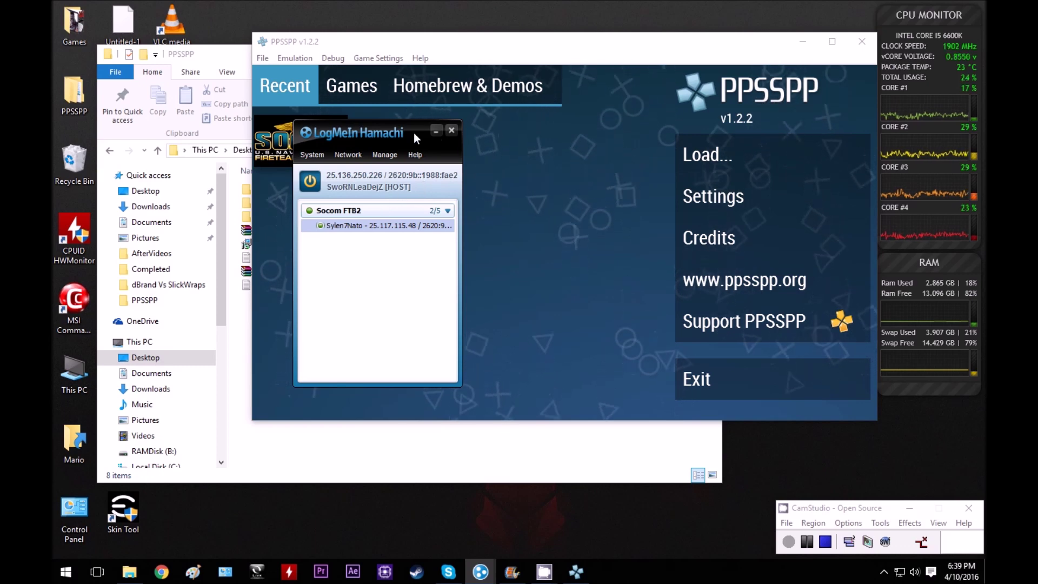
pyautogui.moveTo(414, 132); pyautogui.dragTo(193, 46)
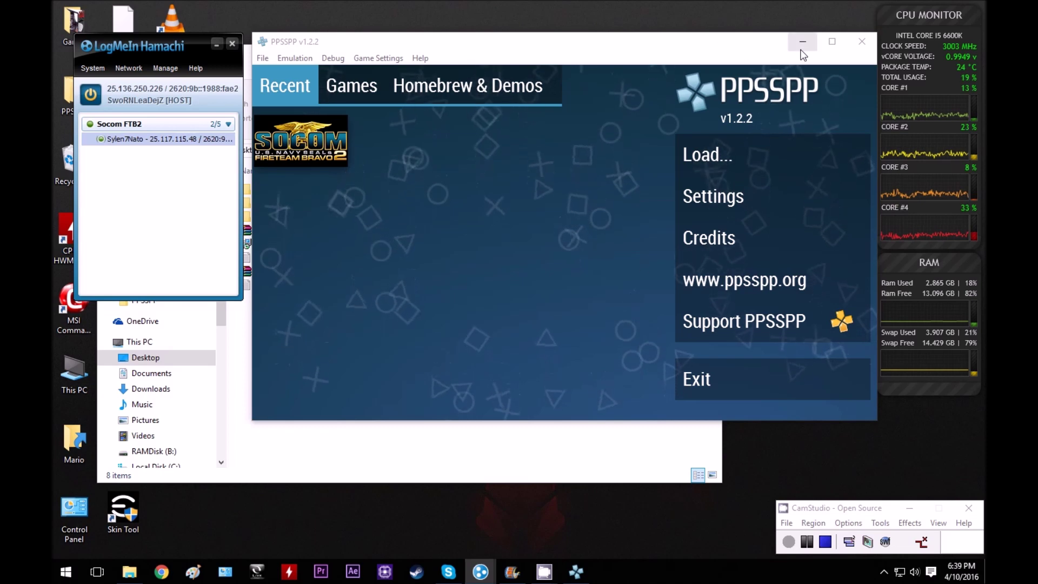
# Launch AdhocSever from the AdhocServerProOnline folder, allow it to run, and minimise its console.
pyautogui.click(343, 463)
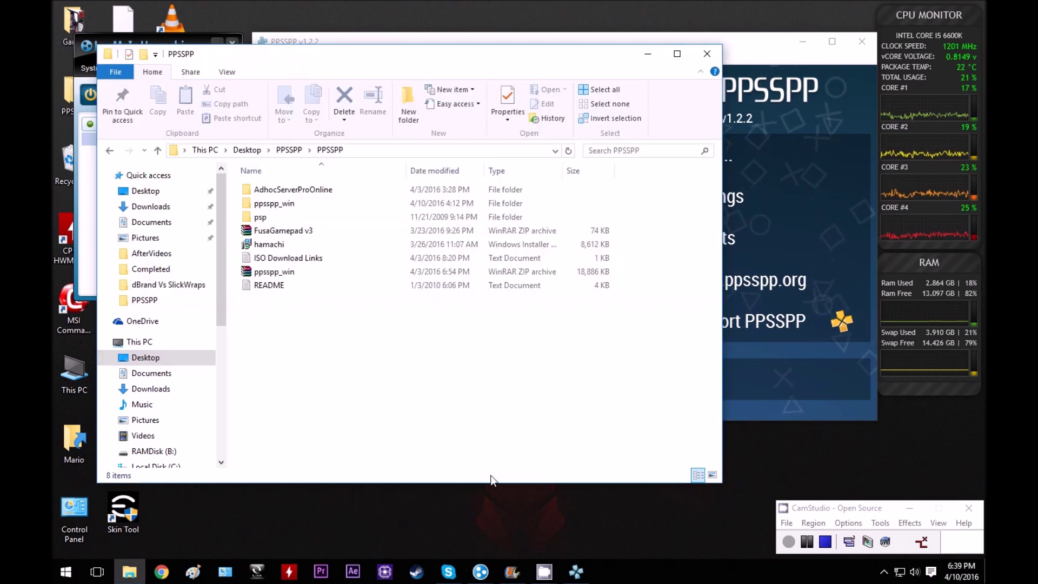
pyautogui.doubleClick(271, 189)
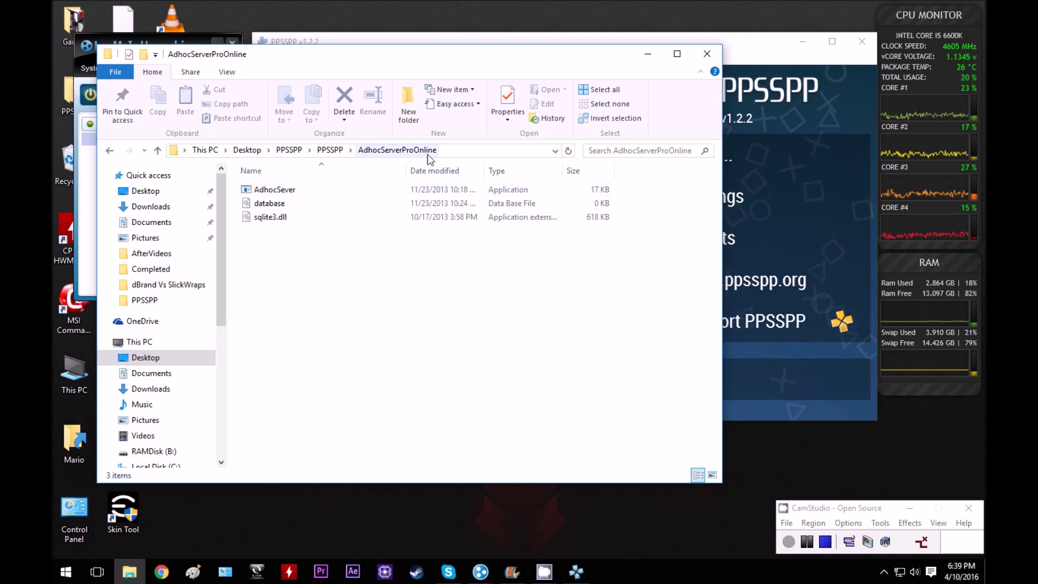
pyautogui.doubleClick(310, 193)
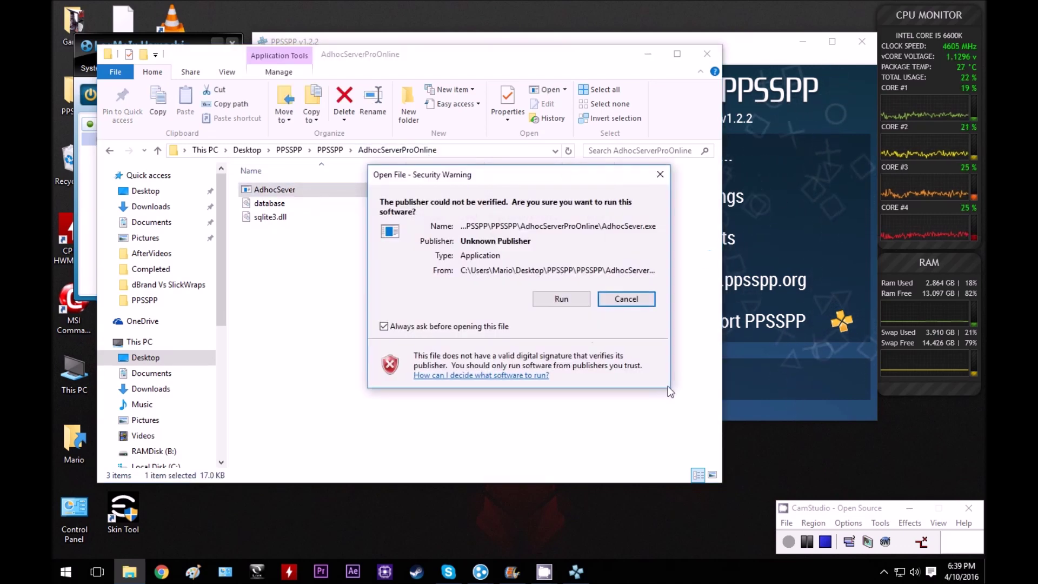
pyautogui.click(569, 302)
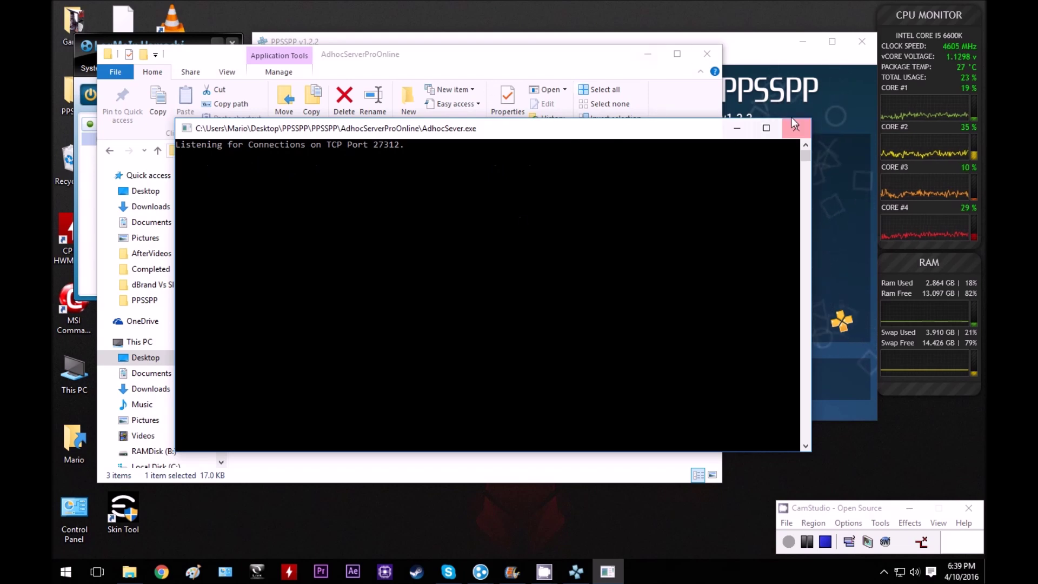
pyautogui.click(737, 128)
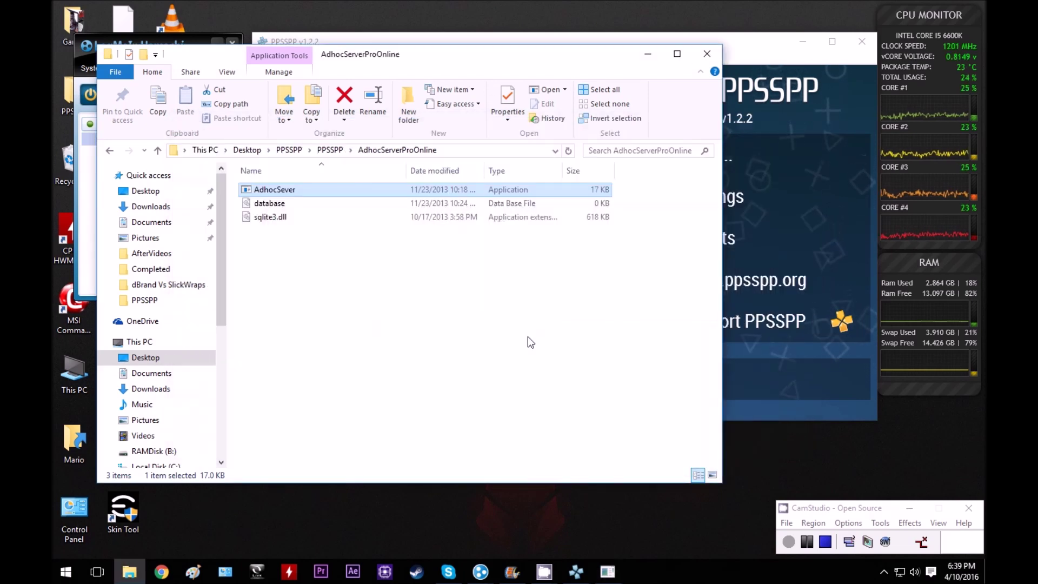
# Change the PRO ad hoc server IP to the host's own address 25.136.250.226, then return to the main menu.
pyautogui.click(647, 53)
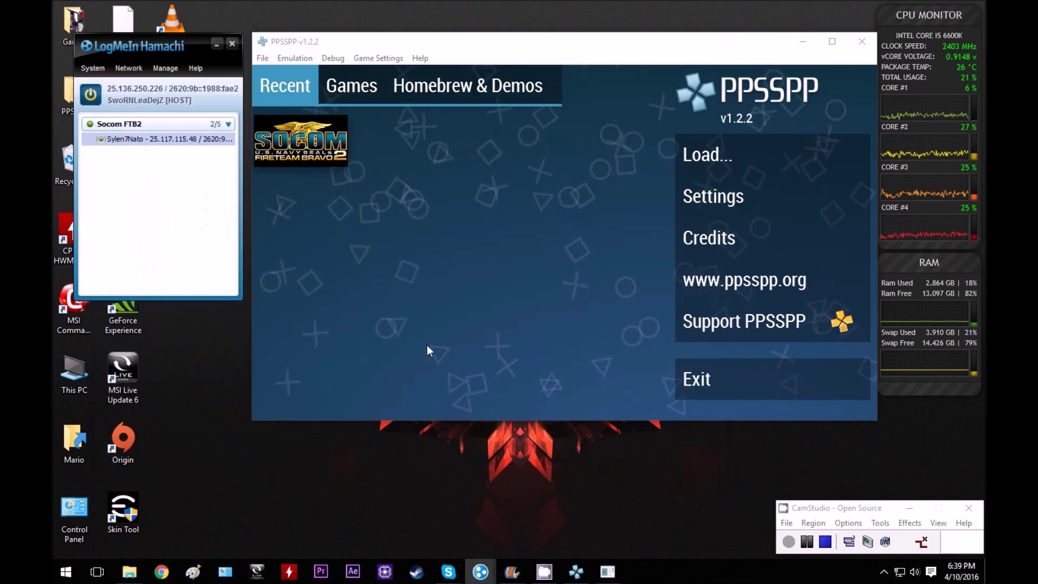
pyautogui.click(714, 203)
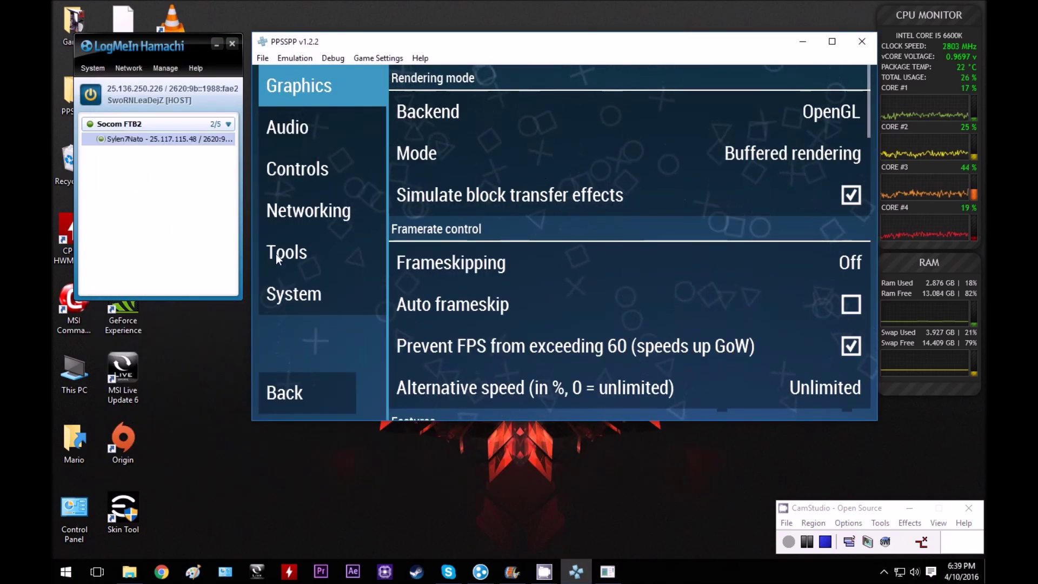
pyautogui.click(306, 208)
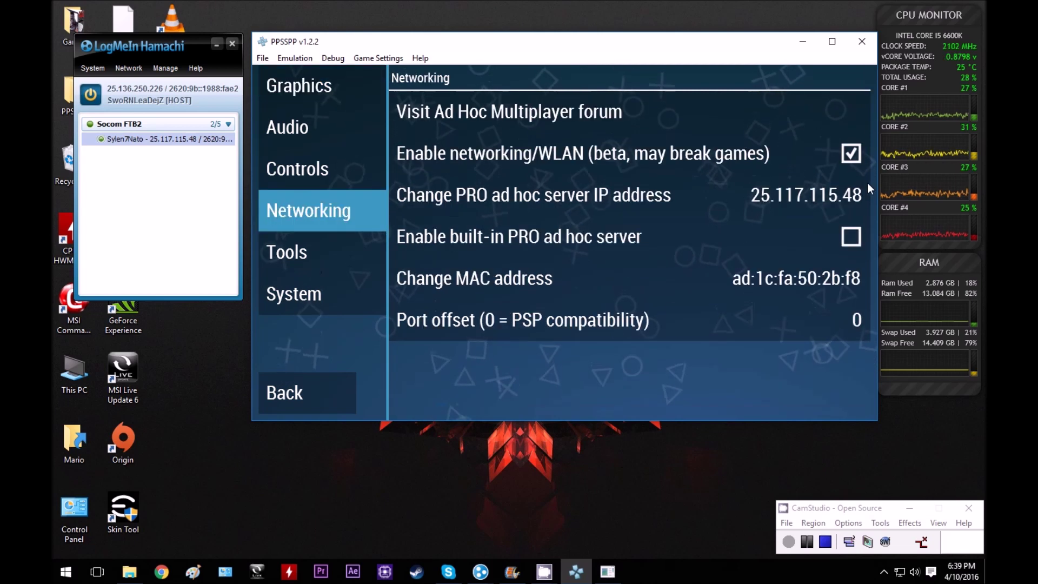
pyautogui.click(807, 196)
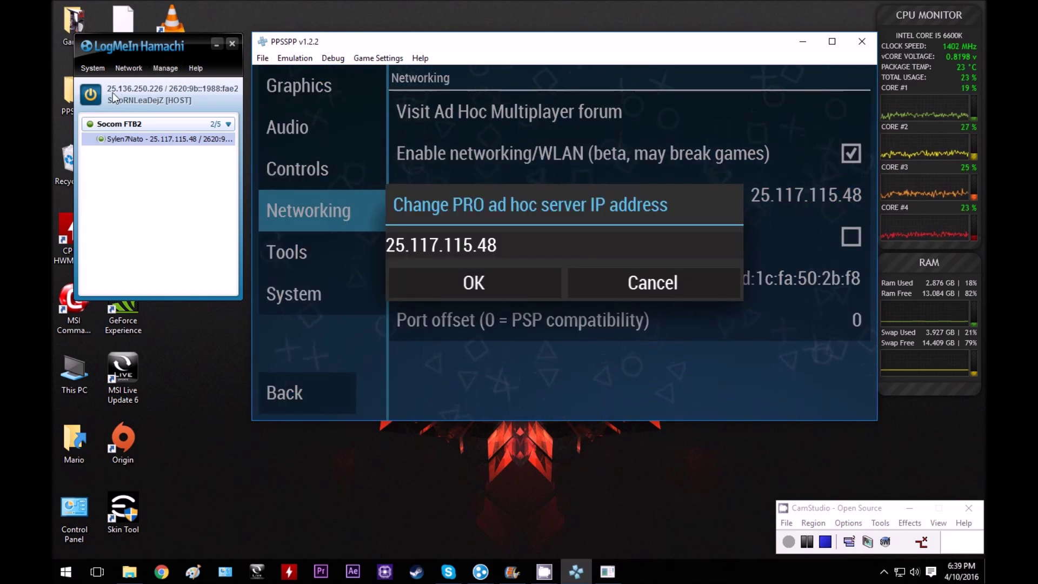
pyautogui.click(544, 239)
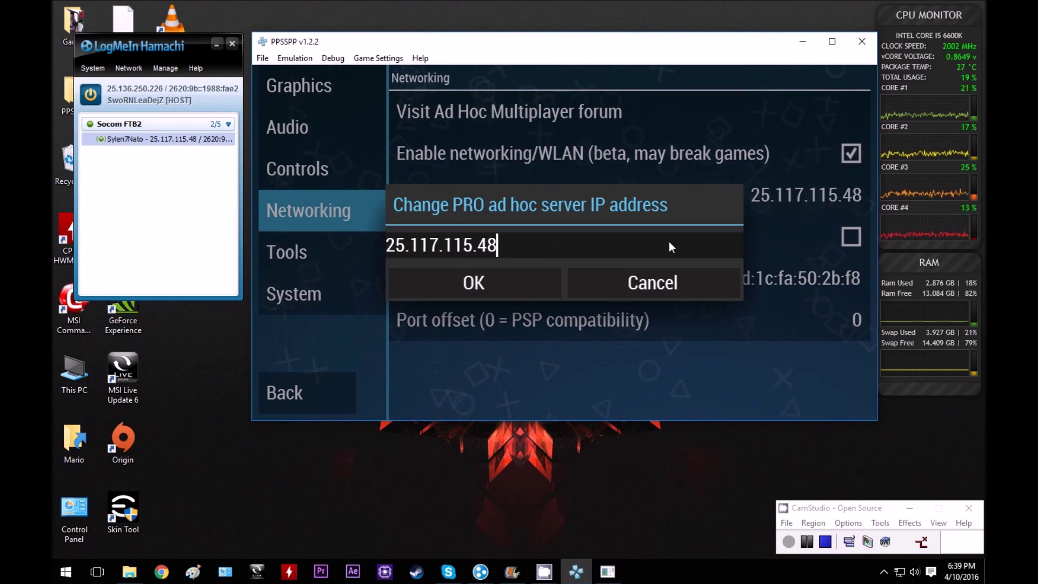
pyautogui.press('BackSpace')
pyautogui.press('BackSpace')
pyautogui.press('BackSpace')
pyautogui.press('BackSpace')
pyautogui.press('BackSpace')
pyautogui.press('BackSpace')
pyautogui.press('BackSpace')
pyautogui.press('BackSpace')
pyautogui.press('BackSpace')
pyautogui.press('BackSpace')
pyautogui.press('BackSpace')
pyautogui.press('BackSpace')
pyautogui.press('BackSpace')
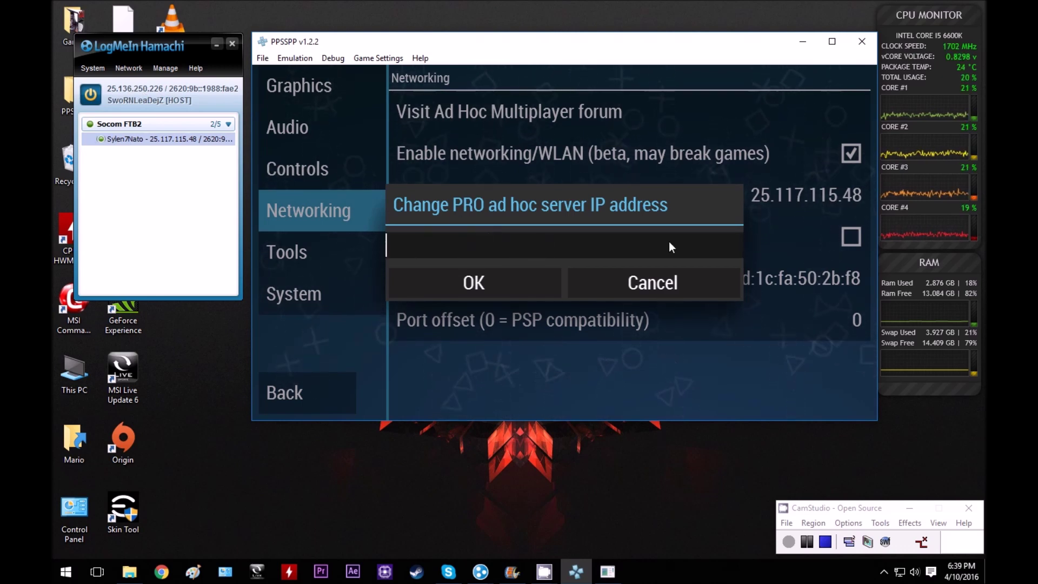
pyautogui.write('25.1')
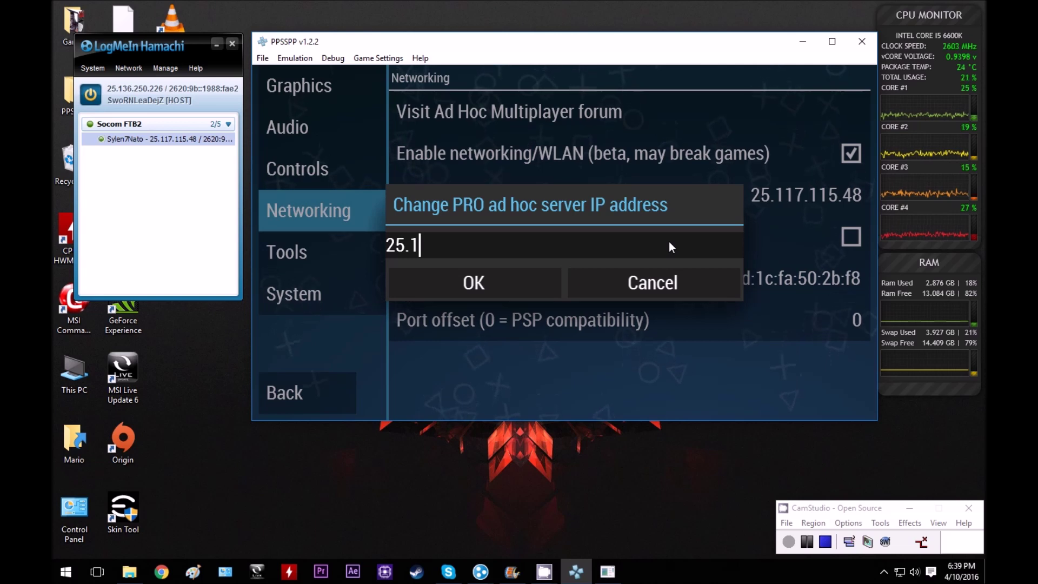
pyautogui.write('36.2')
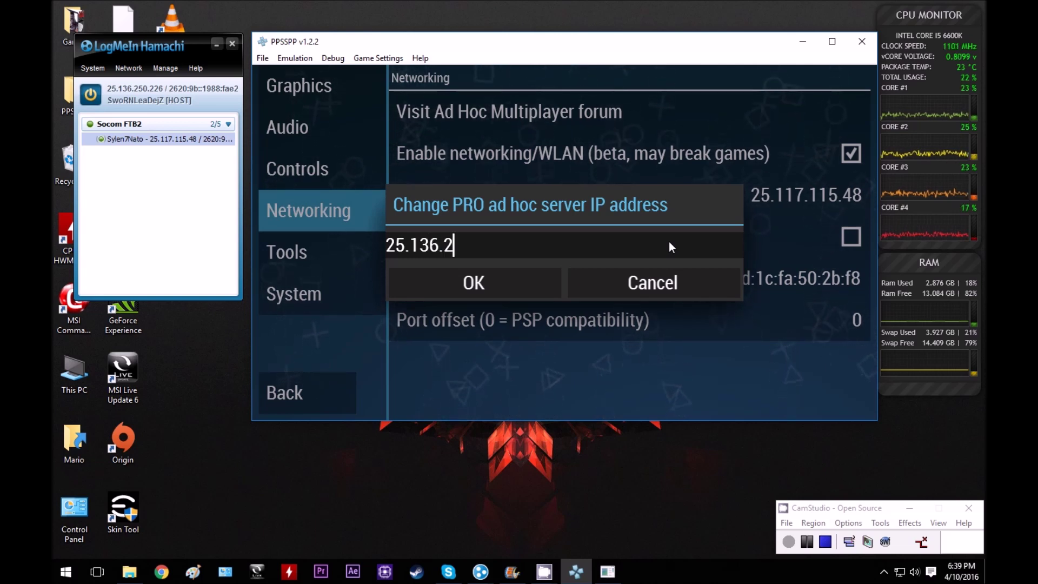
pyautogui.write('50.226')
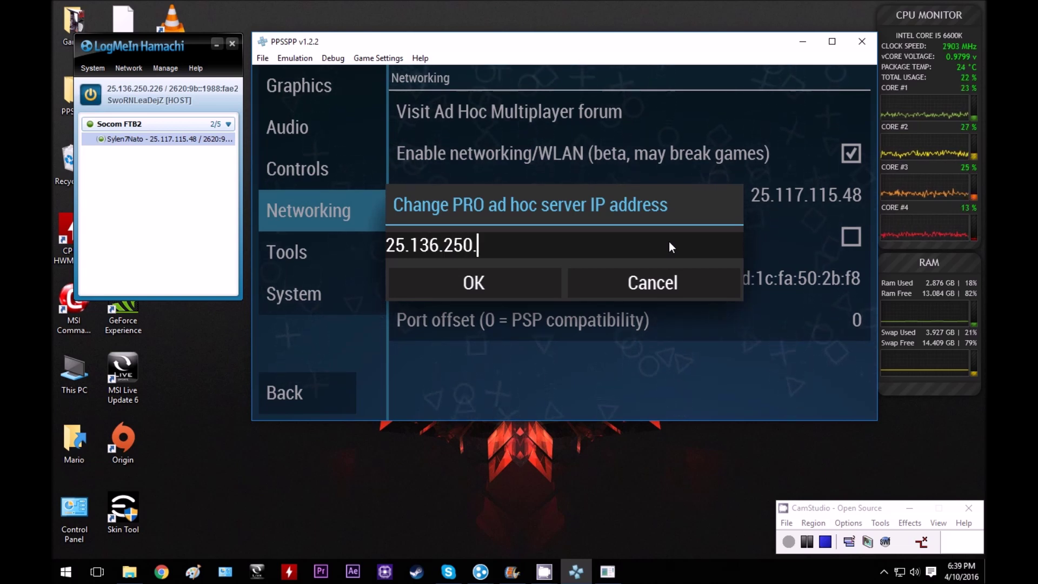
pyautogui.click(489, 278)
pyautogui.click(340, 378)
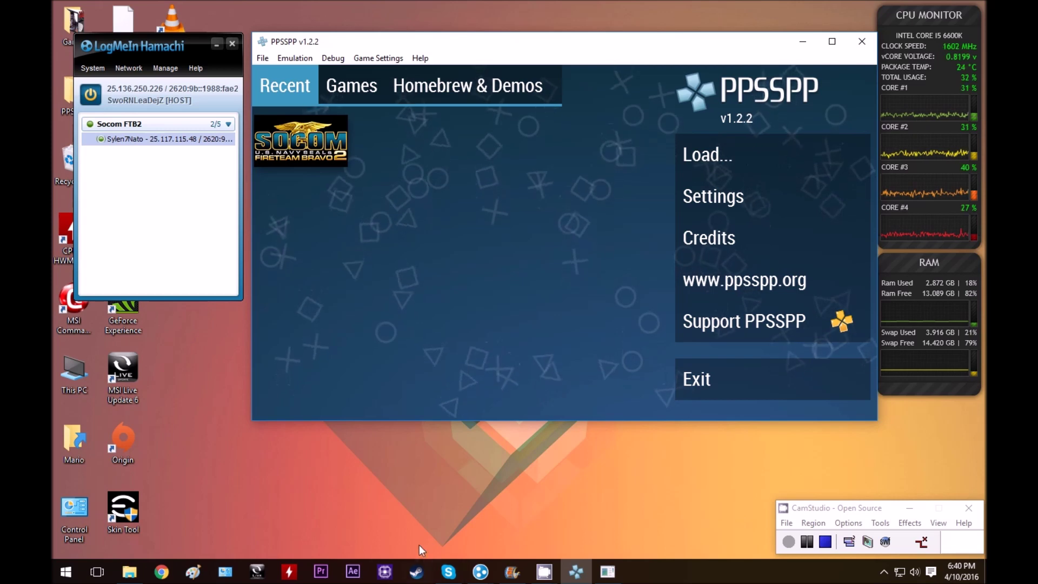
# Restore the AdhocSever console window from the taskbar.
pyautogui.click(608, 571)
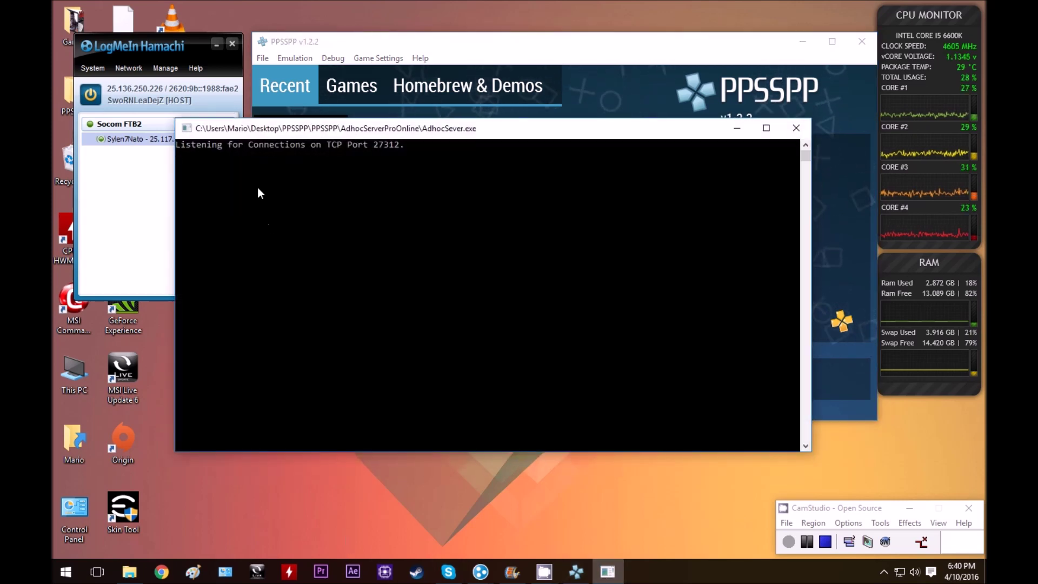